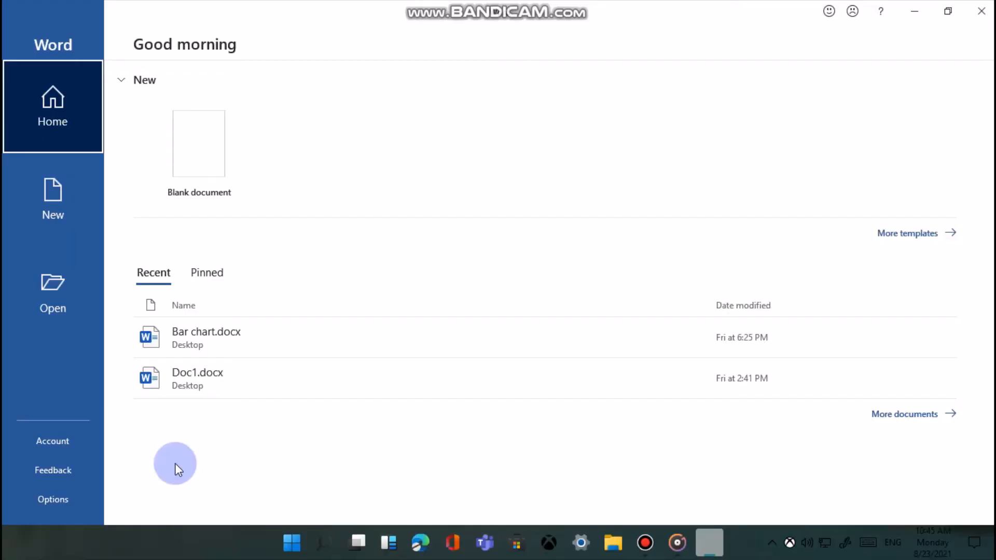
Step: Create a blank document and enter the heading "How to Make PDF"
click(235, 154)
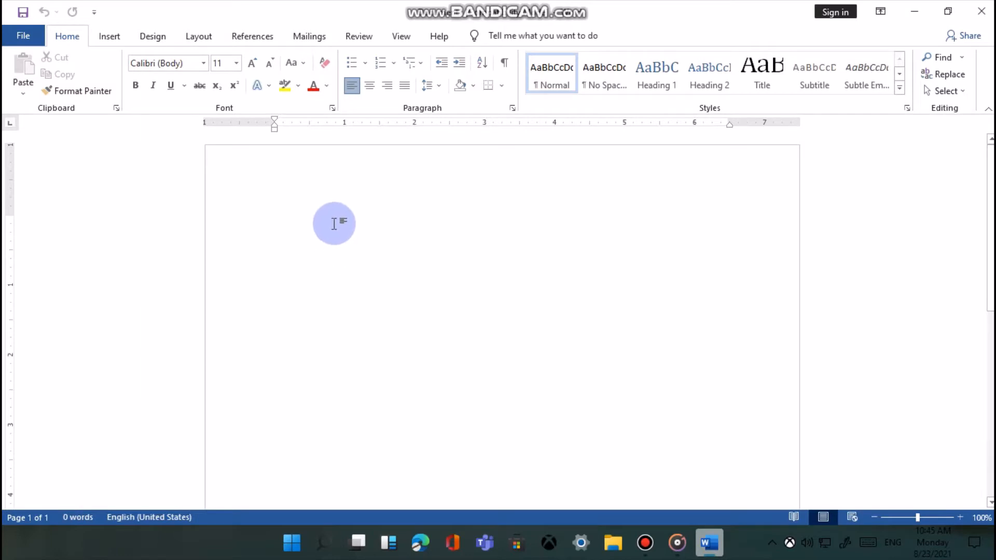
click(392, 250)
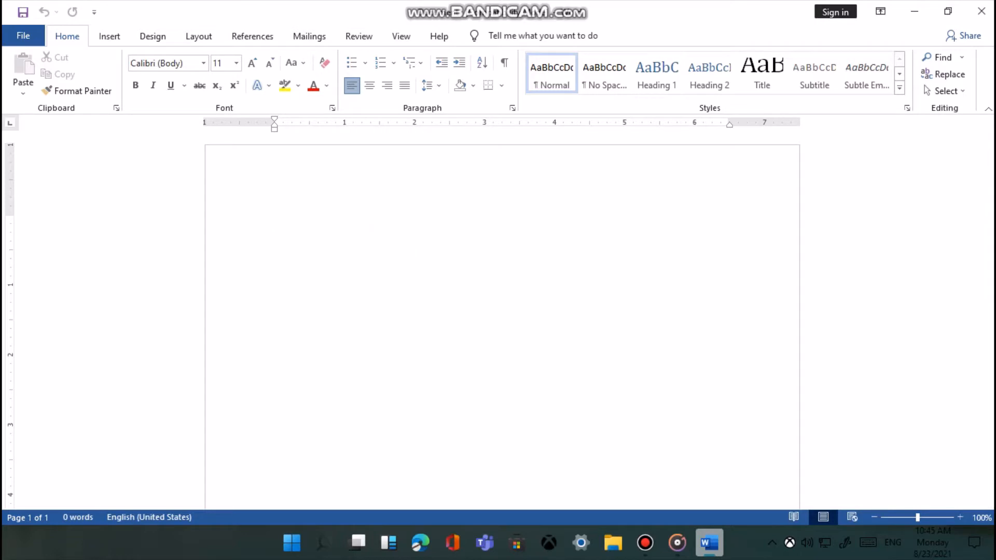
text(How t)
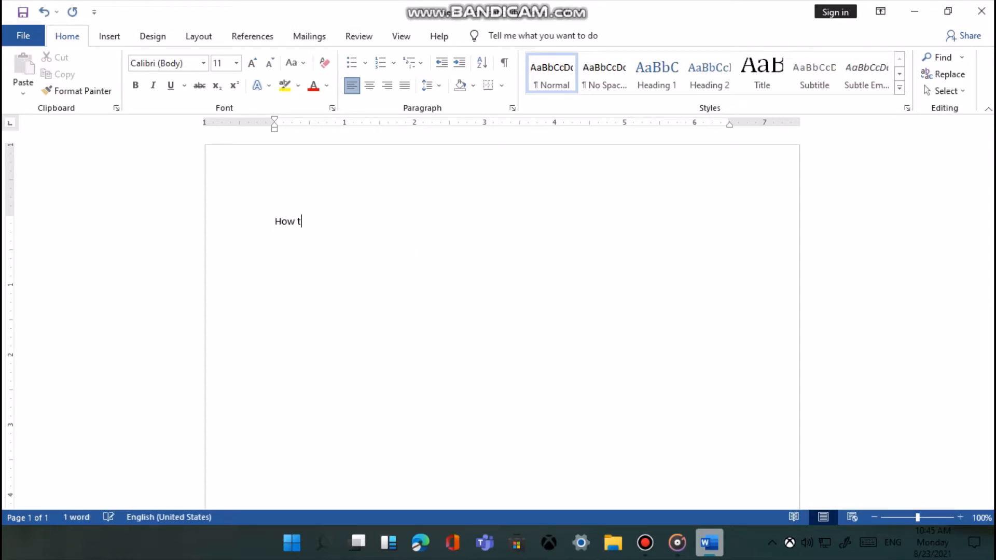
text(o)
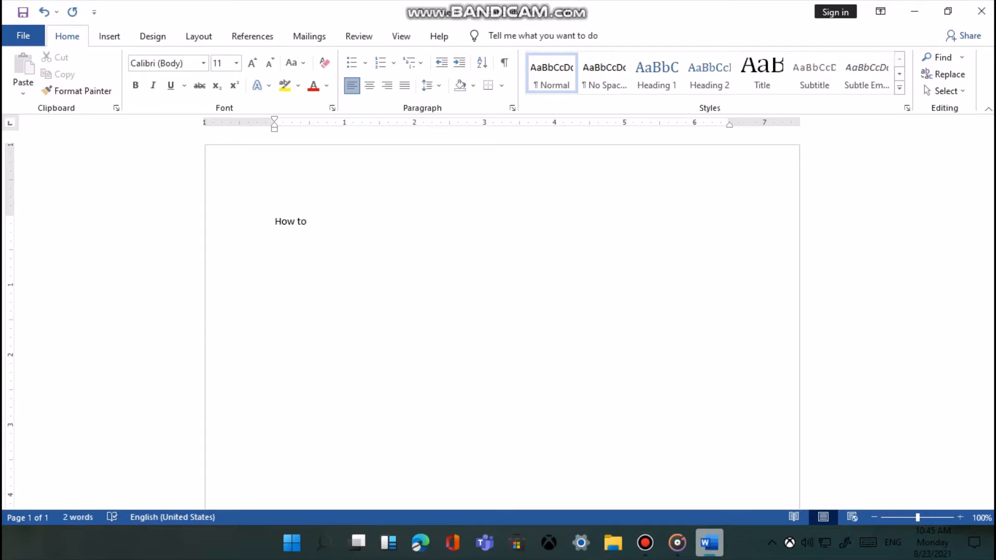
text( Ma)
text(ke P)
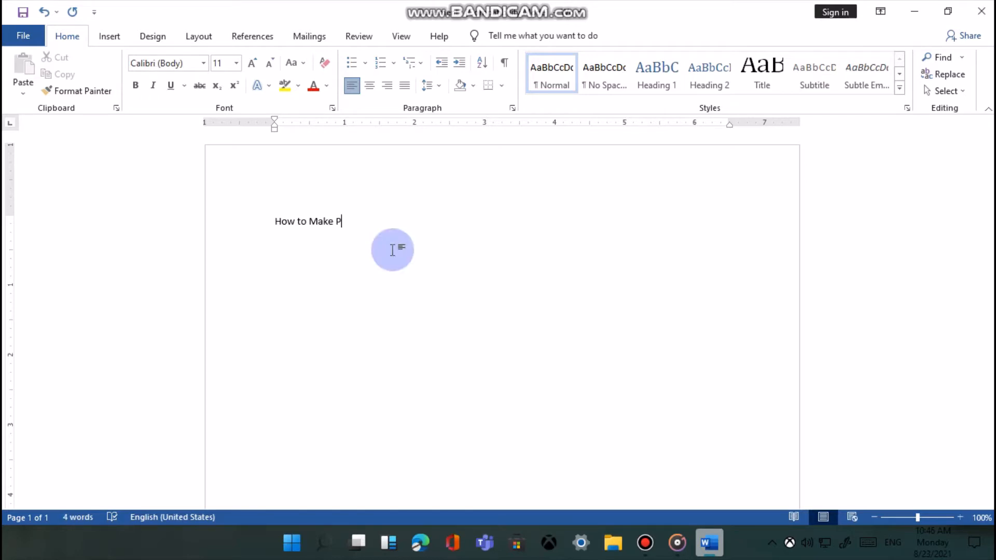
text(DF)
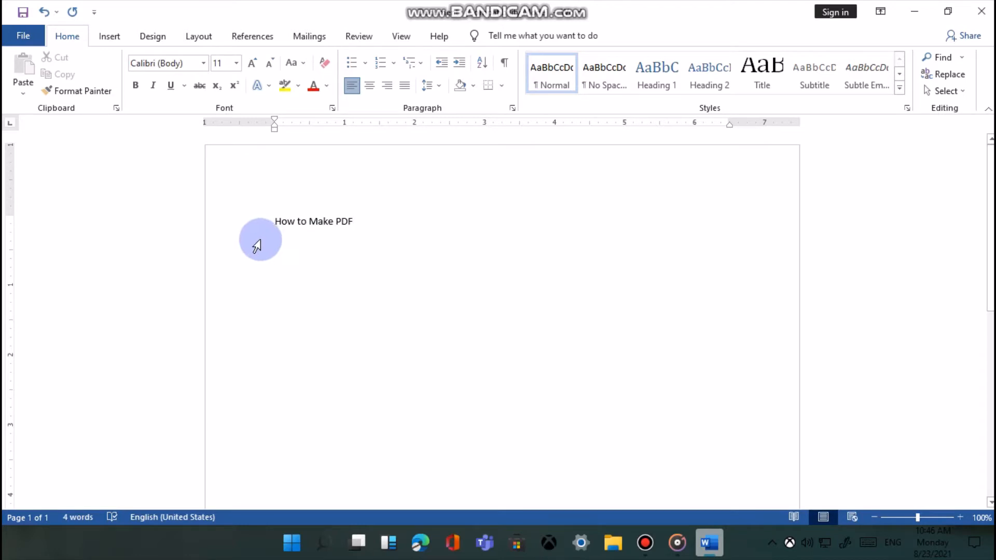
Step: Format the heading "How to Make PDF" in Arial Black, size 26, bold and italic
drag(272, 222, 359, 229)
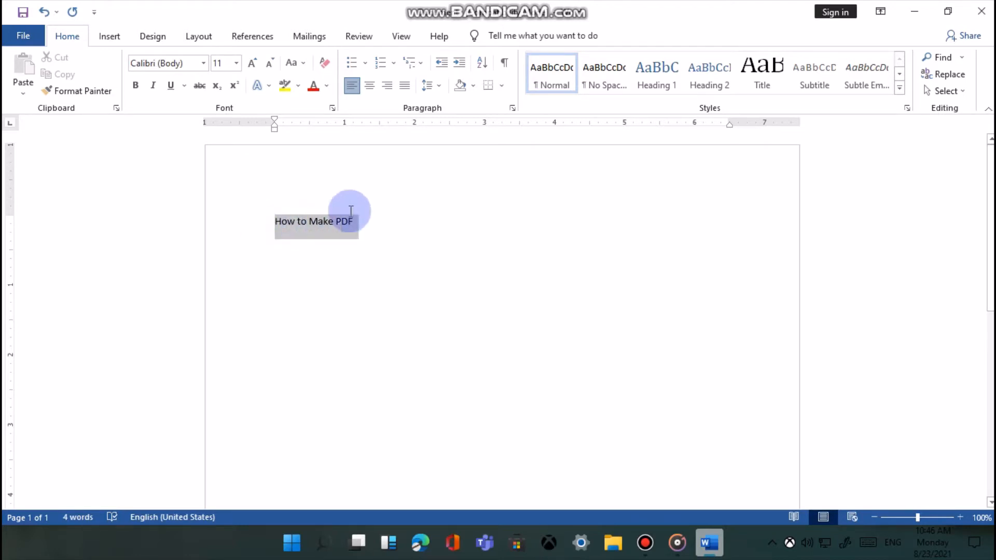
click(207, 61)
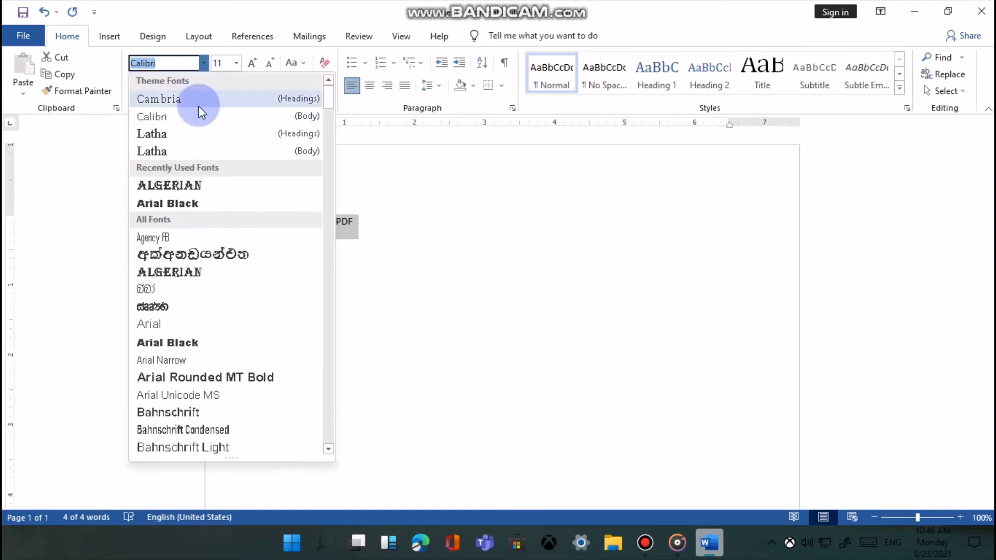
click(201, 208)
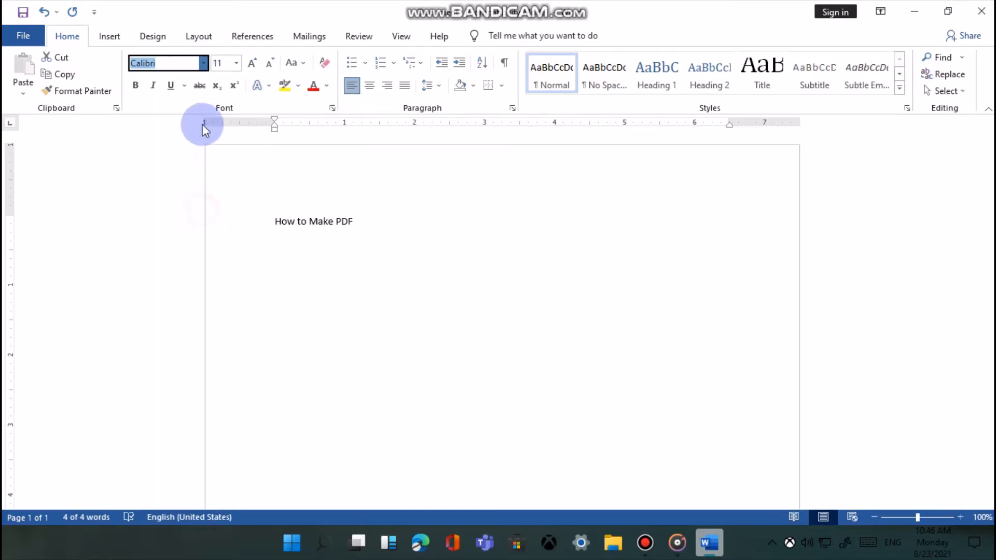
click(239, 64)
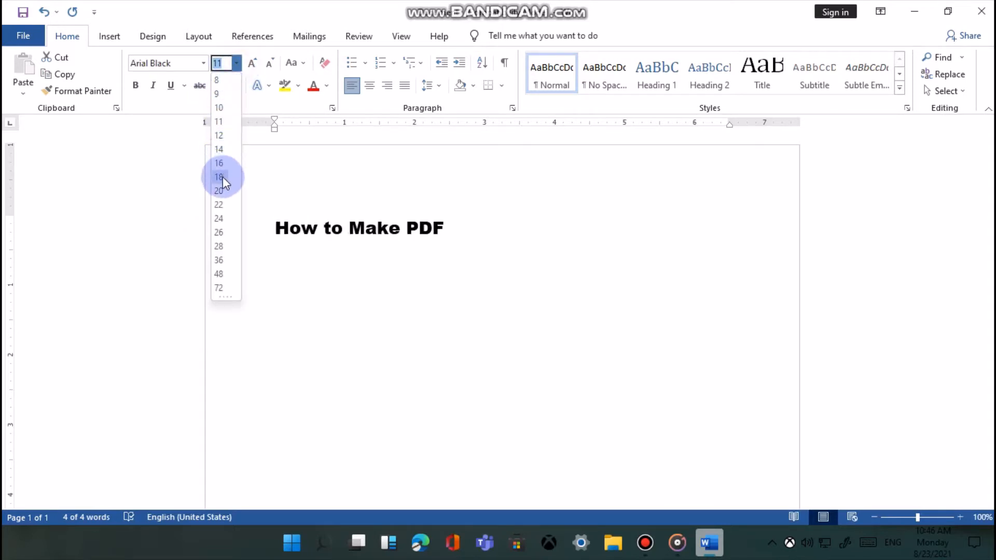
click(217, 233)
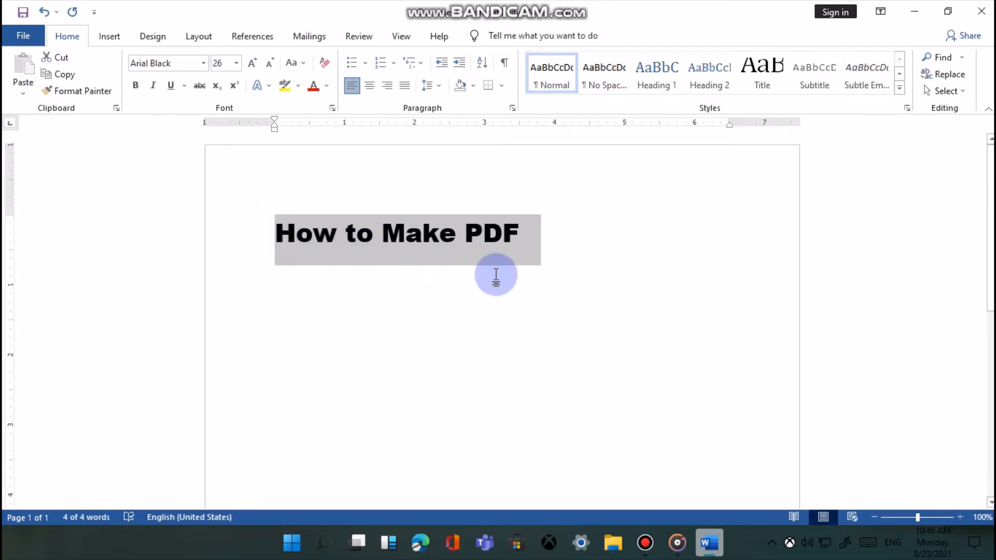
click(152, 89)
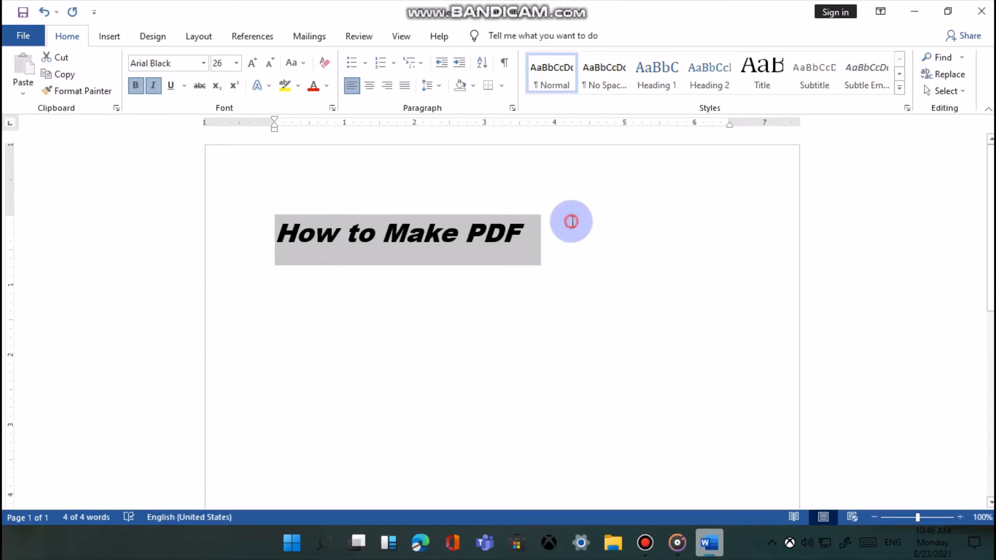
click(571, 221)
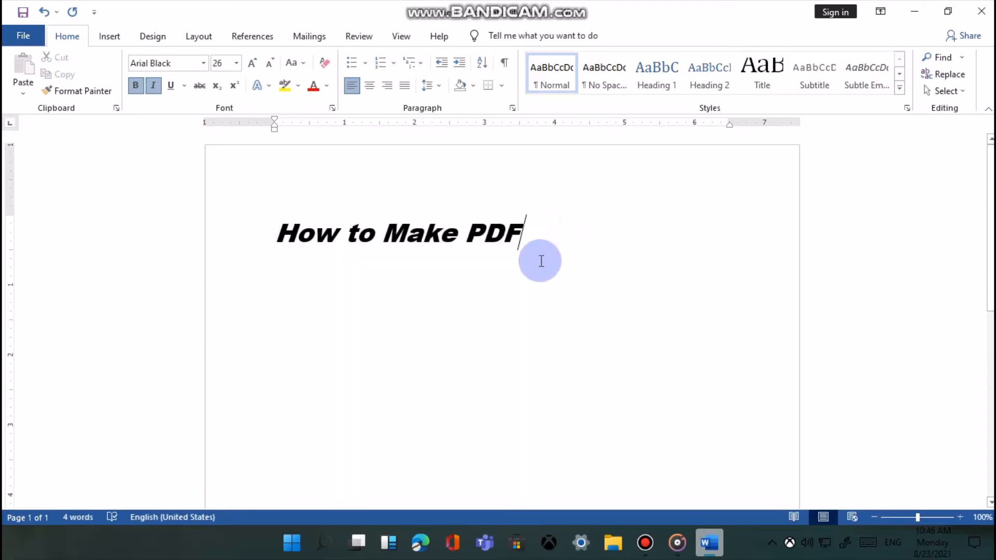
Step: Insert the Samsung monitor PNG picture from this device's Pictures library below the heading
click(118, 36)
click(148, 69)
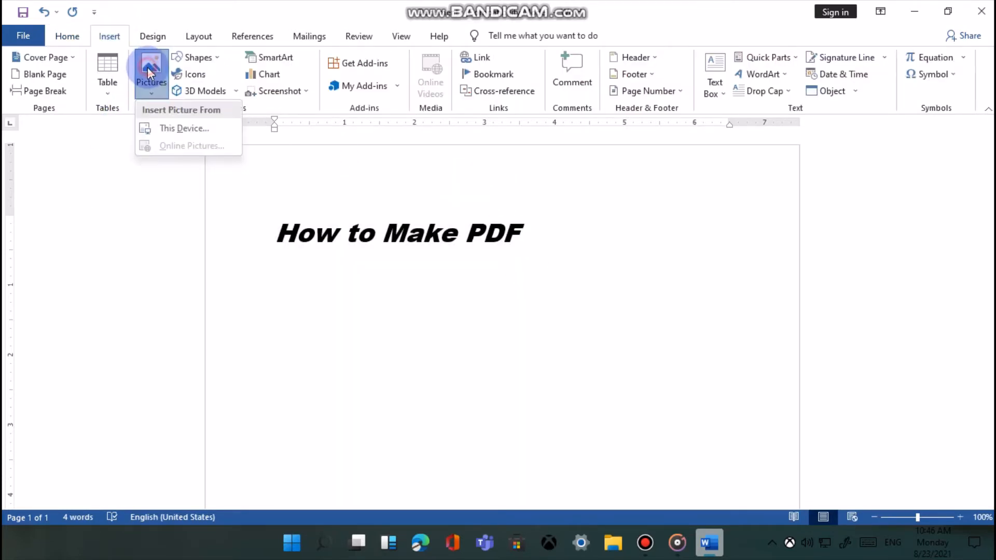
click(156, 130)
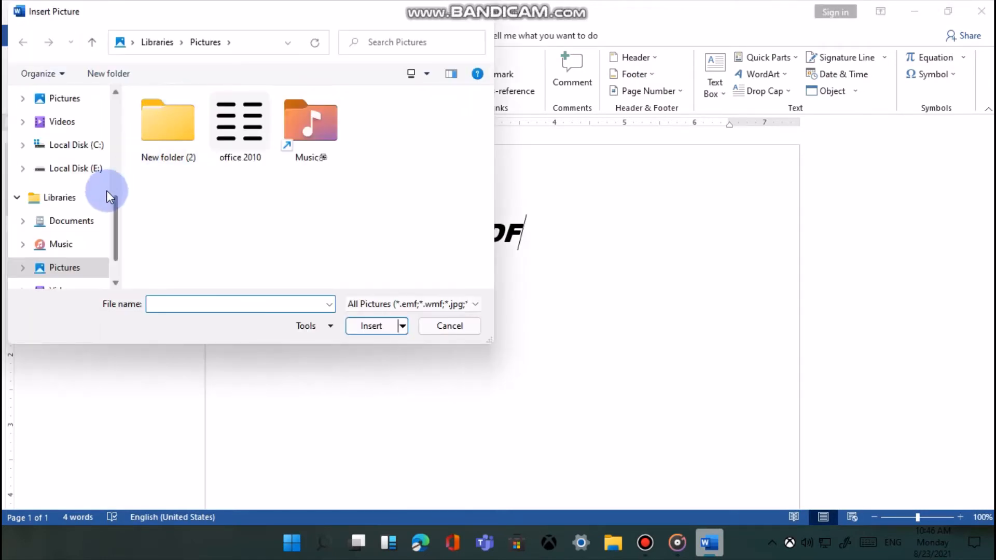
scroll(361, 210, down, 2)
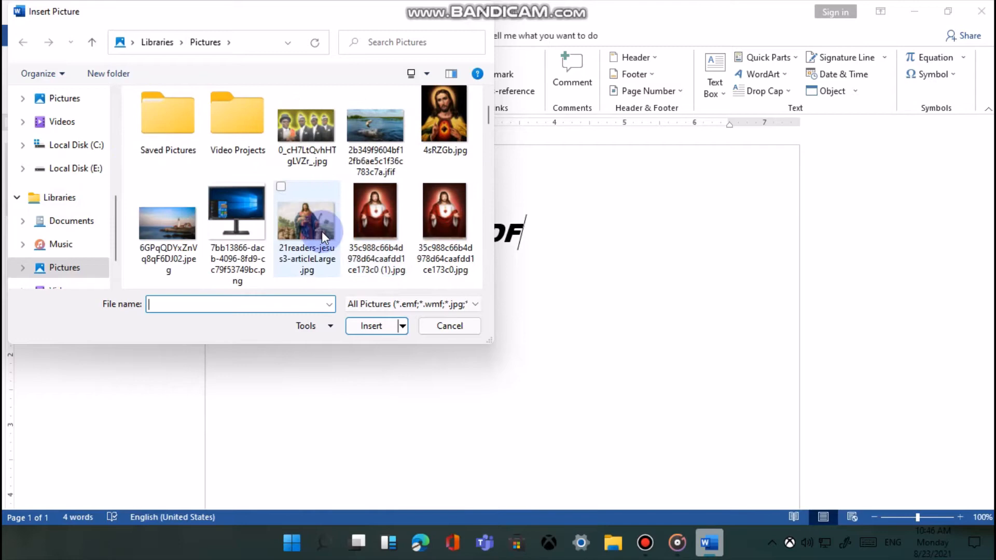
click(234, 253)
click(382, 325)
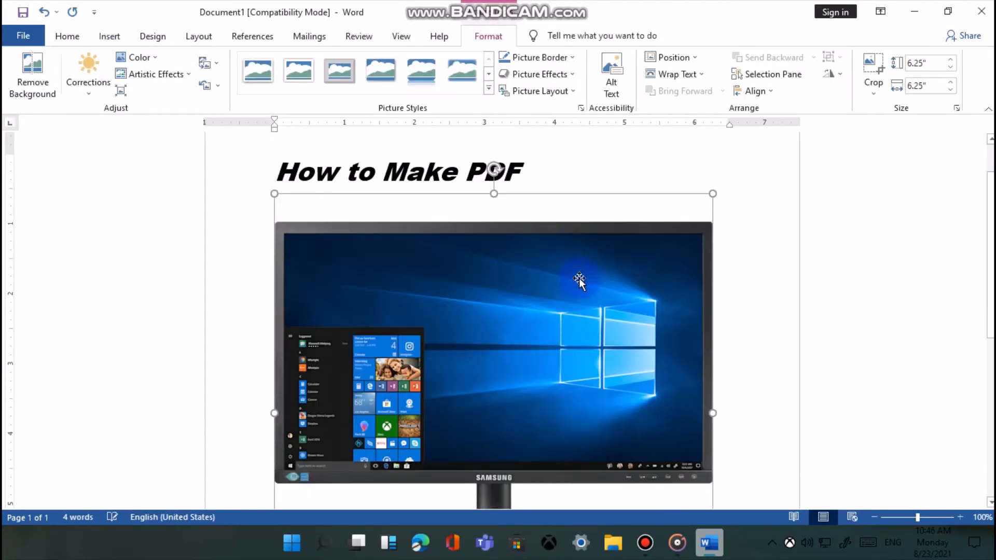
Step: Set the monitor picture's text wrapping to Behind Text and deselect the picture
scroll(617, 462, down, 2)
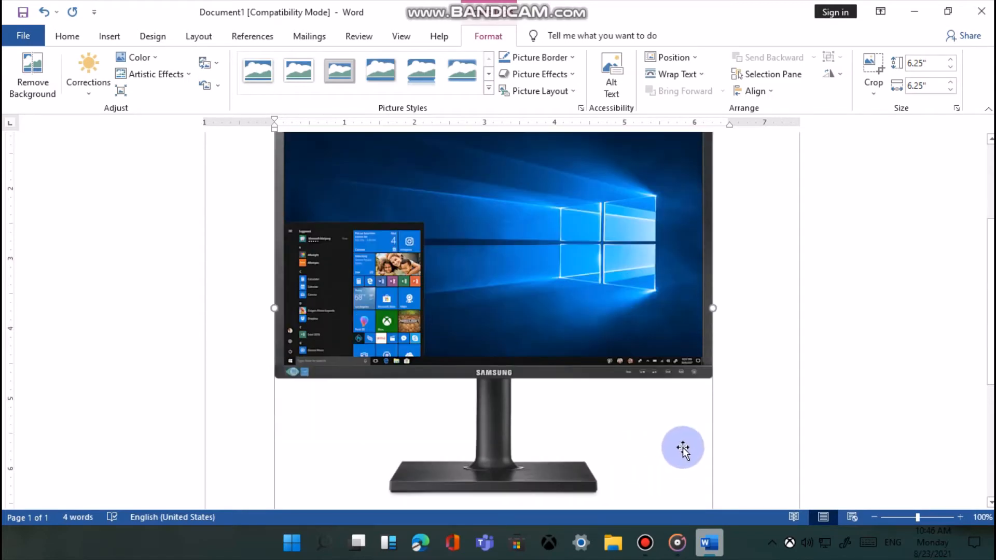
scroll(687, 451, up, 3)
scroll(688, 451, down, 1)
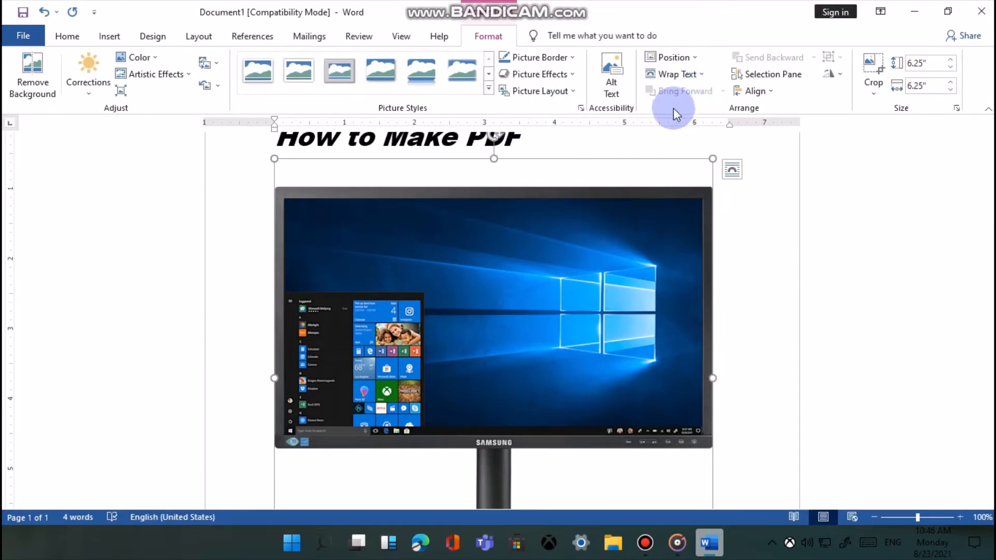
click(704, 75)
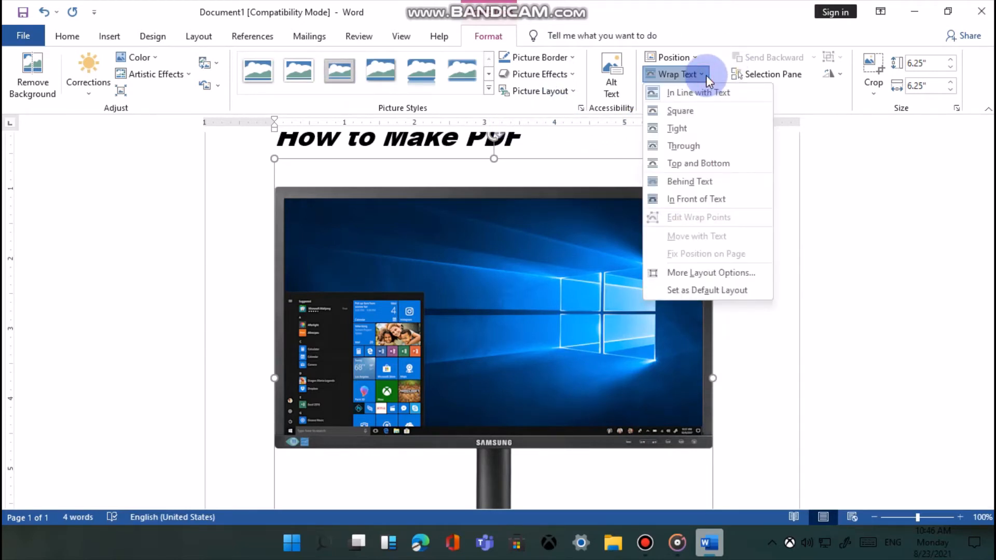
click(711, 181)
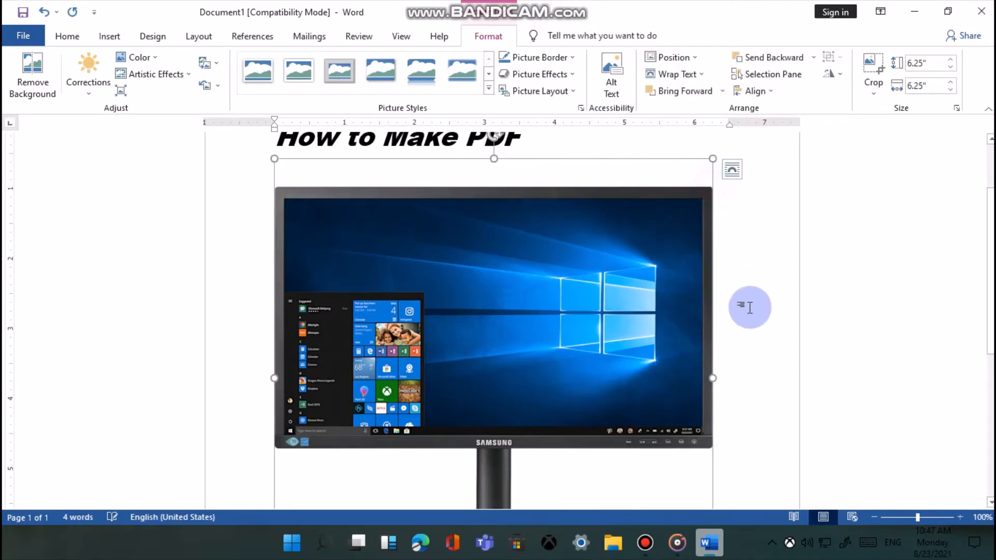
scroll(750, 308, down, 1)
click(764, 296)
Step: Examine how the heading and the monitor picture are laid out over the whole page, down to the footer
scroll(713, 375, down, 3)
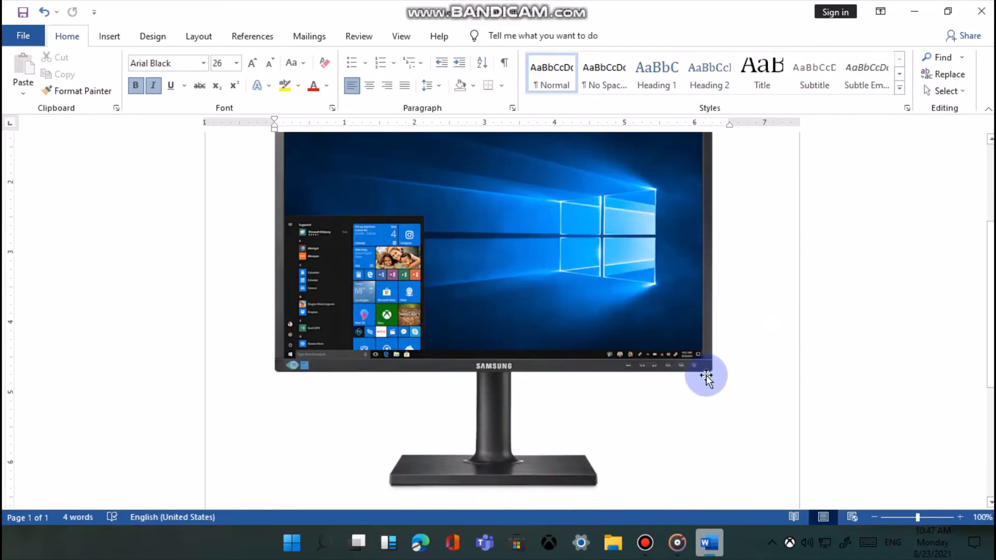
scroll(703, 379, down, 5)
scroll(521, 402, up, 10)
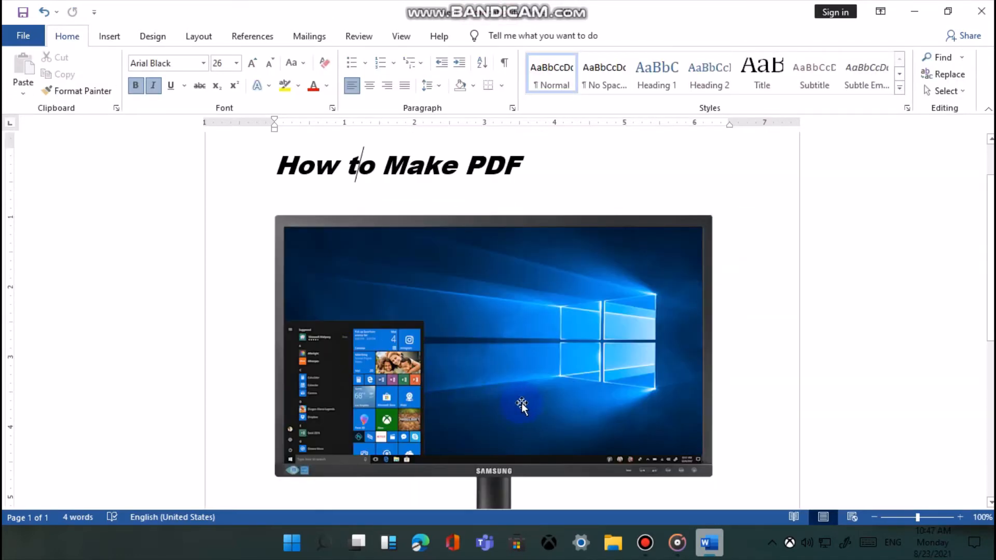
scroll(500, 306, up, 2)
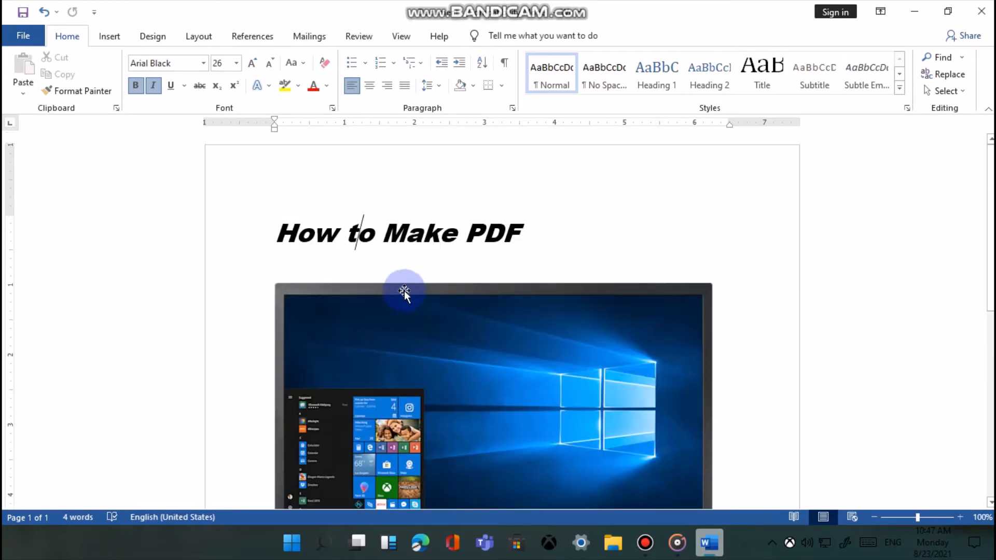
click(525, 233)
scroll(580, 262, down, 3)
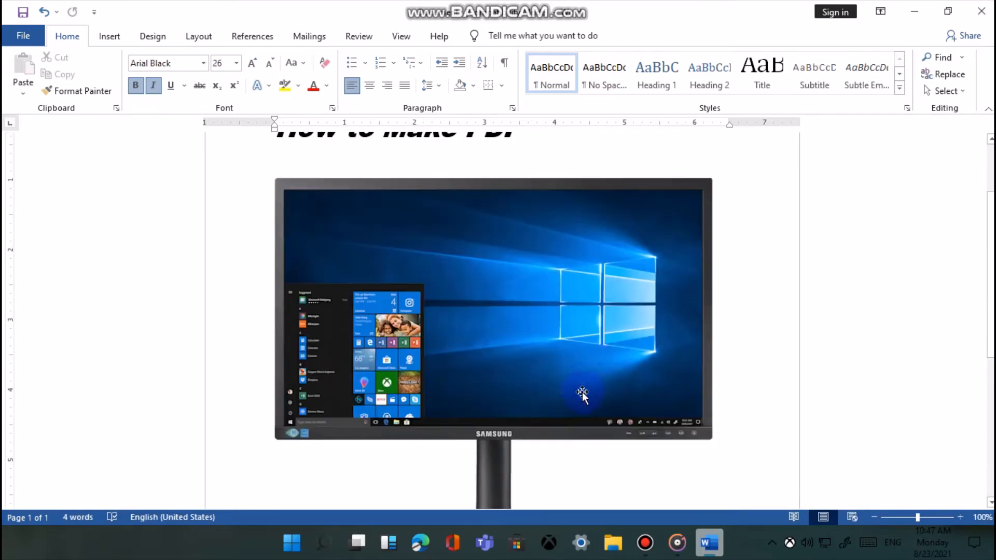
scroll(582, 394, down, 3)
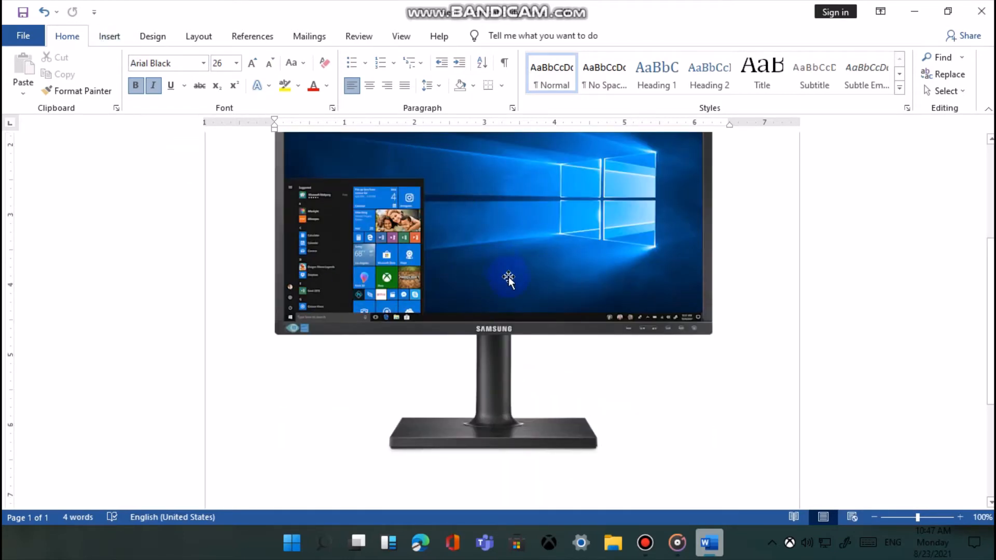
scroll(649, 456, down, 5)
scroll(451, 376, up, 9)
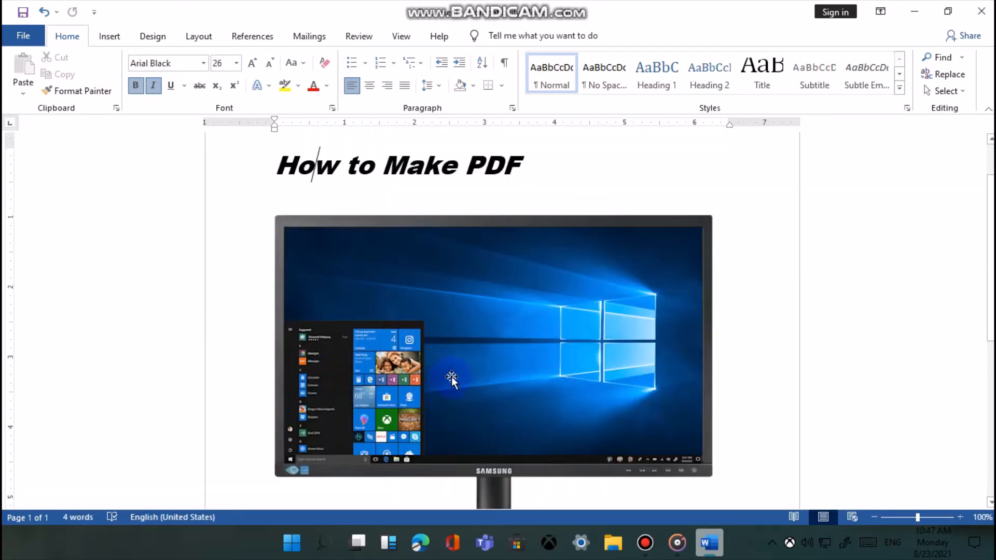
scroll(451, 376, down, 8)
double_click(516, 445)
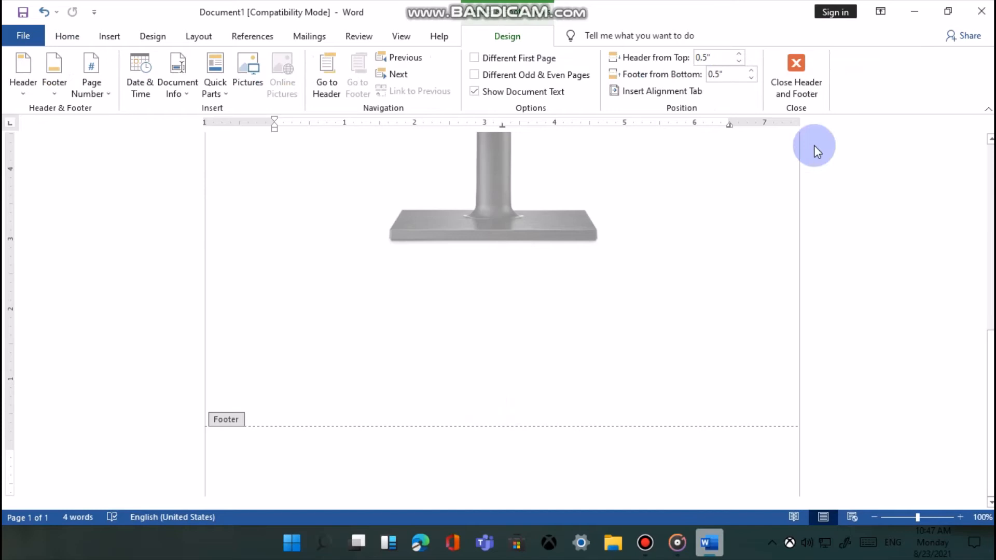
click(809, 78)
Step: Change the monitor picture's text wrapping to In Front of Text
click(548, 294)
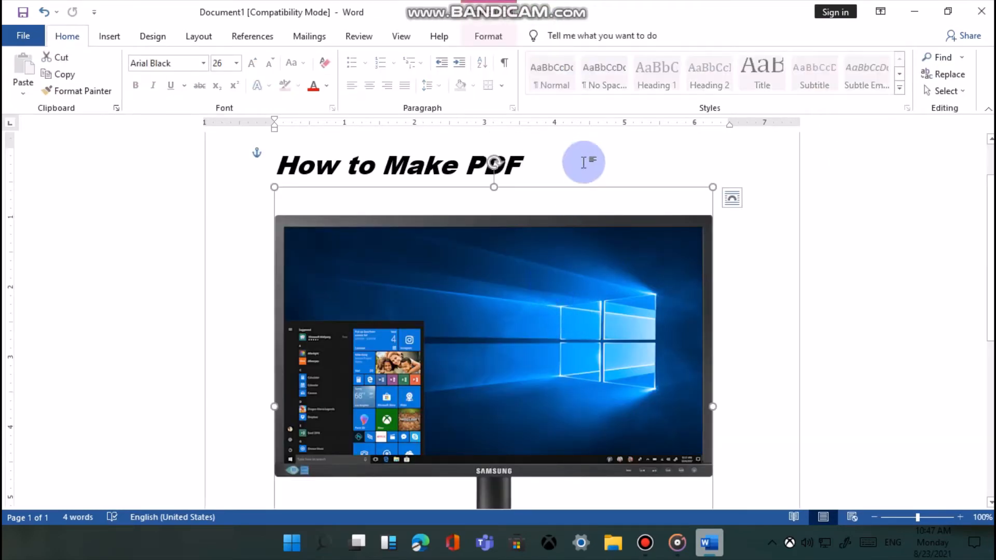
click(488, 36)
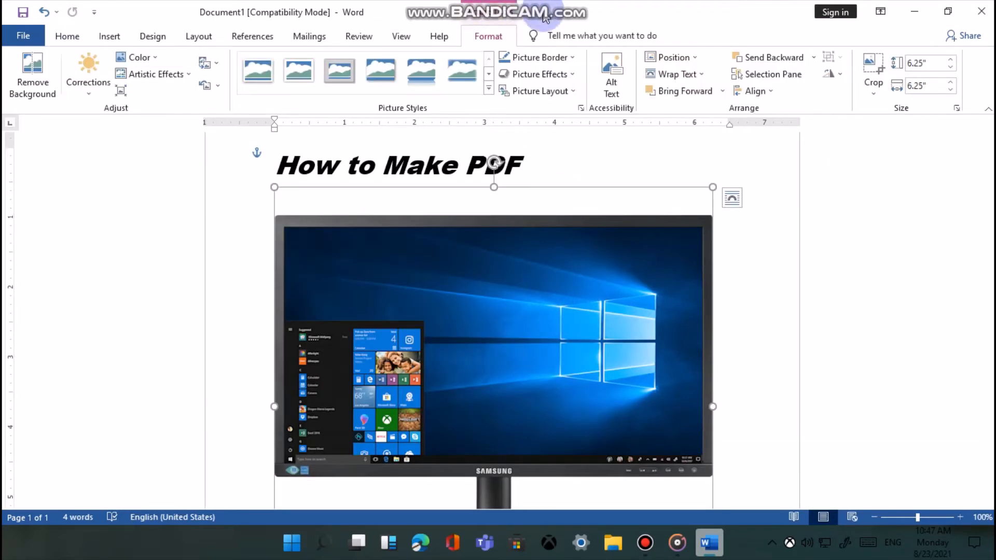
click(674, 74)
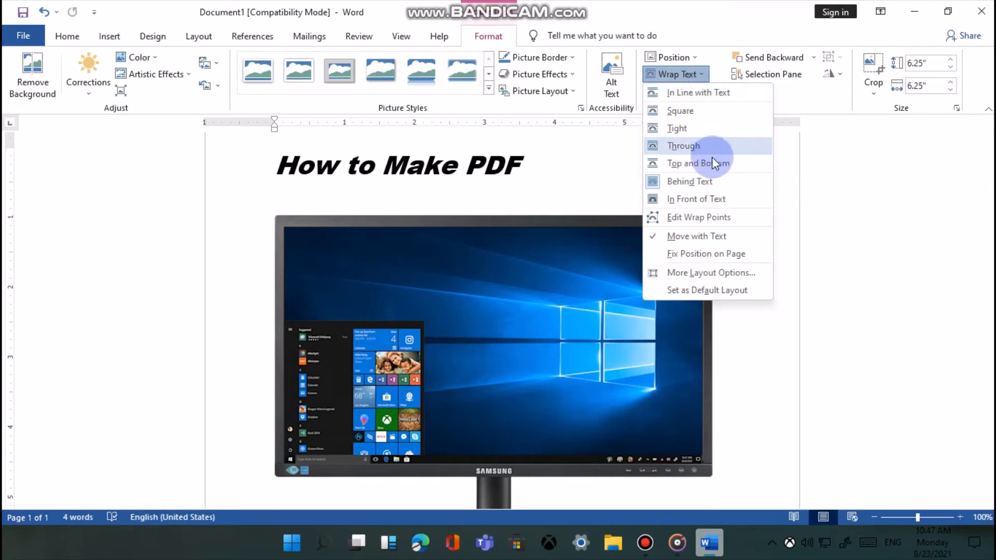
click(707, 197)
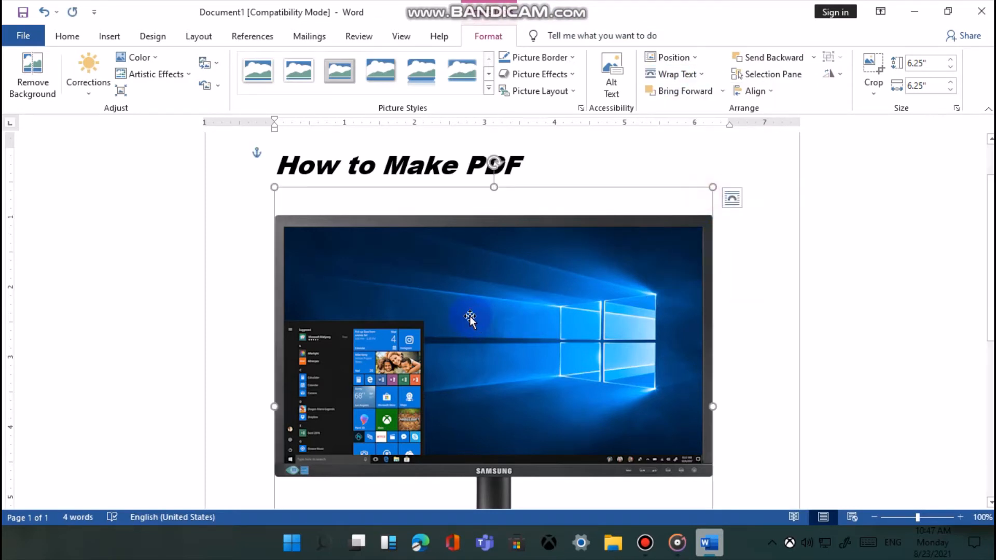
Step: Add an empty line after the heading "How to Make PDF"
triple_click(249, 258)
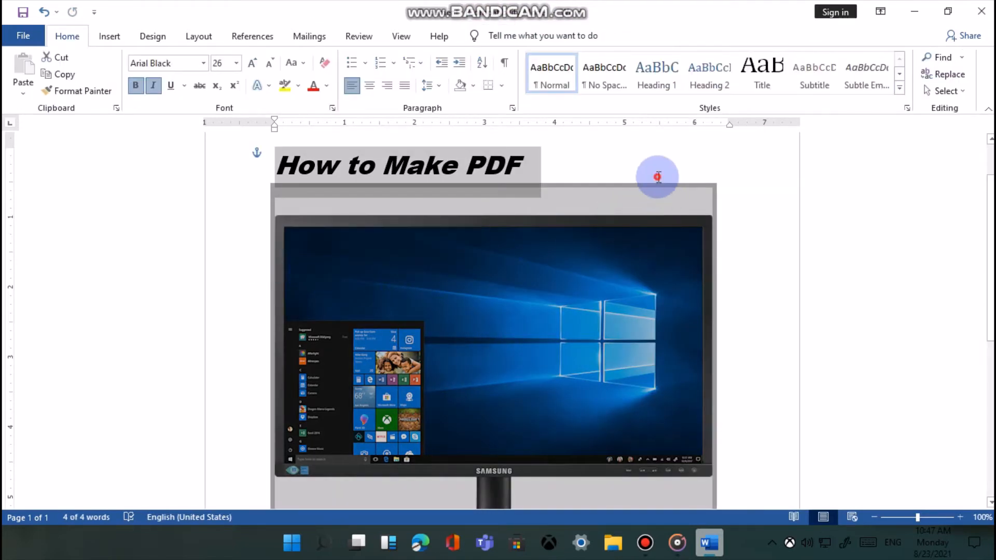
click(656, 176)
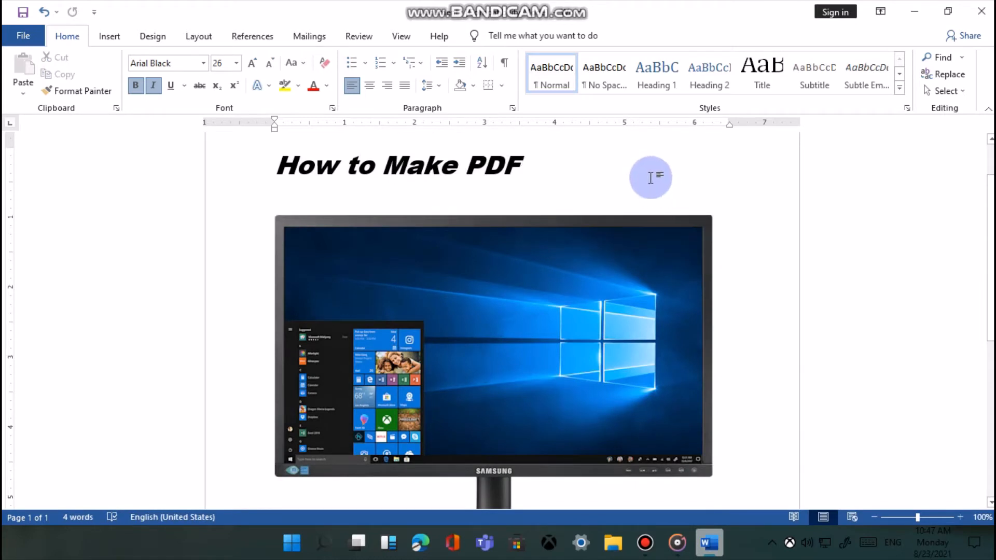
key(Return)
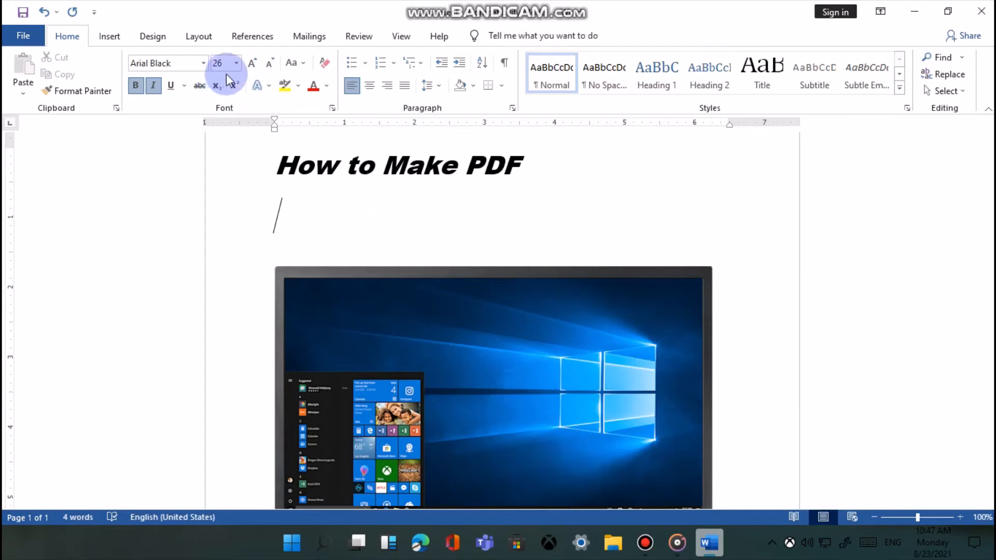
Step: Add the line "Save to Word" in 16 pt text below the heading
click(236, 63)
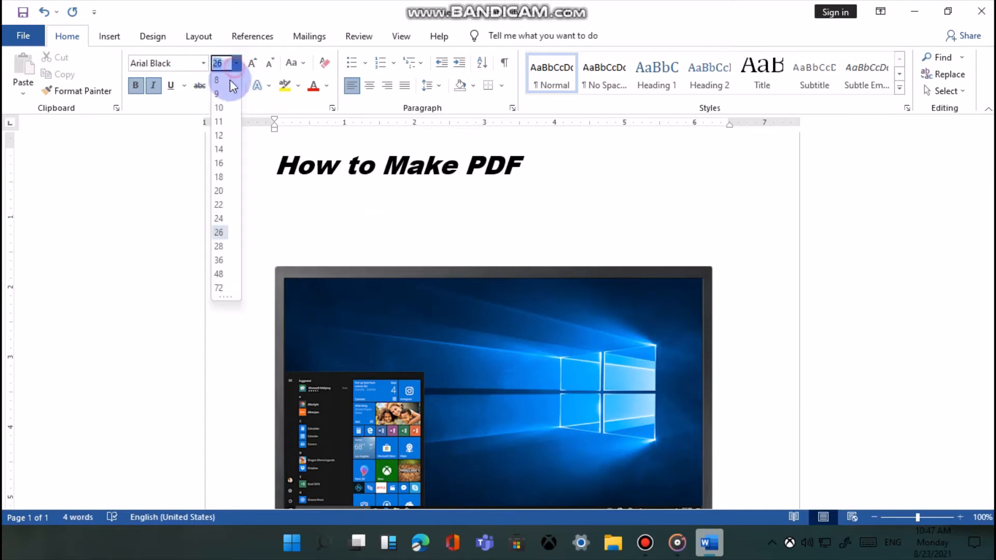
click(222, 169)
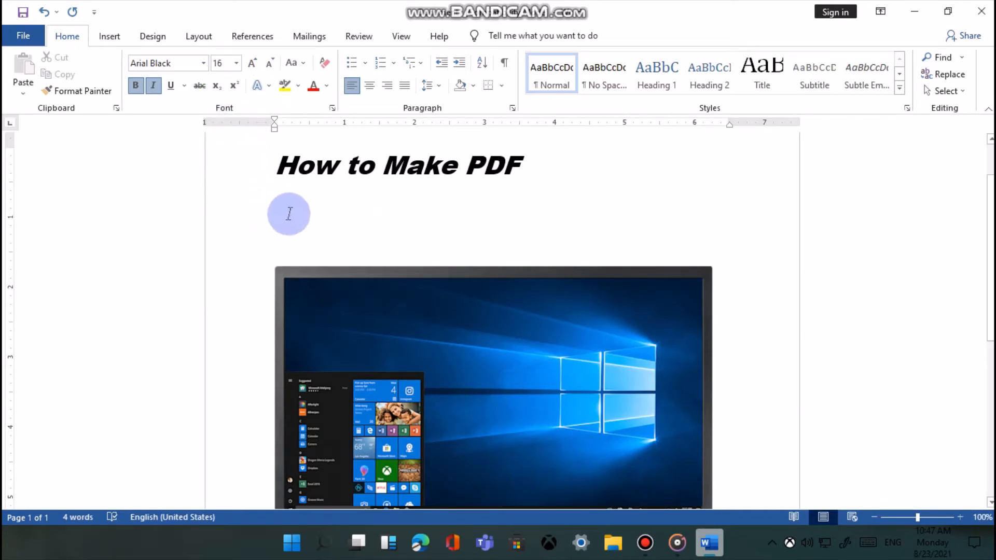
text(Sa)
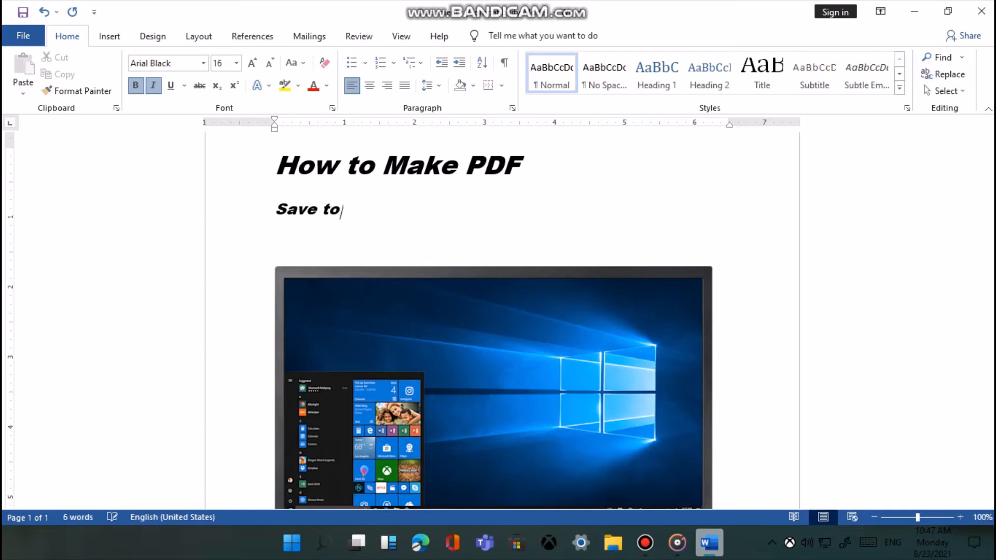
text(ve to W)
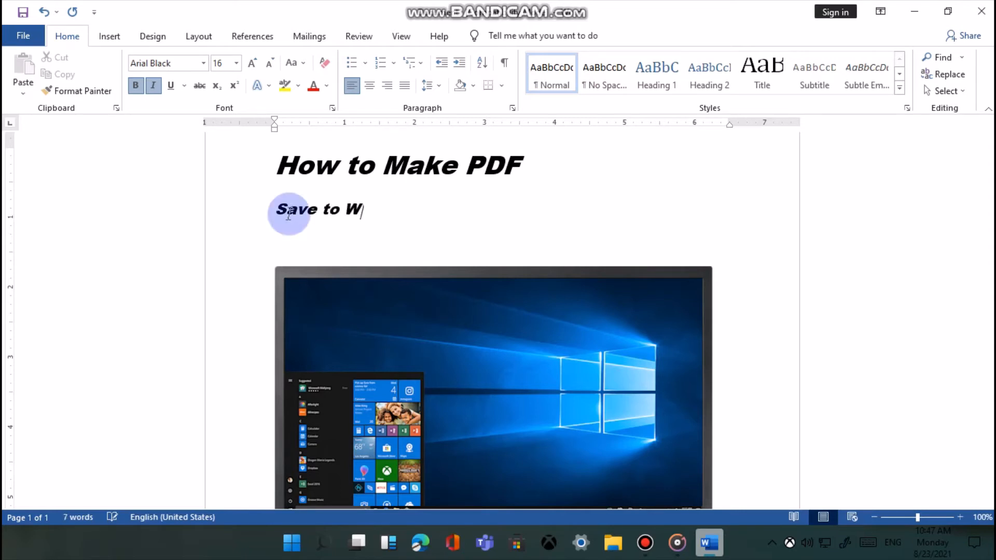
text(ord)
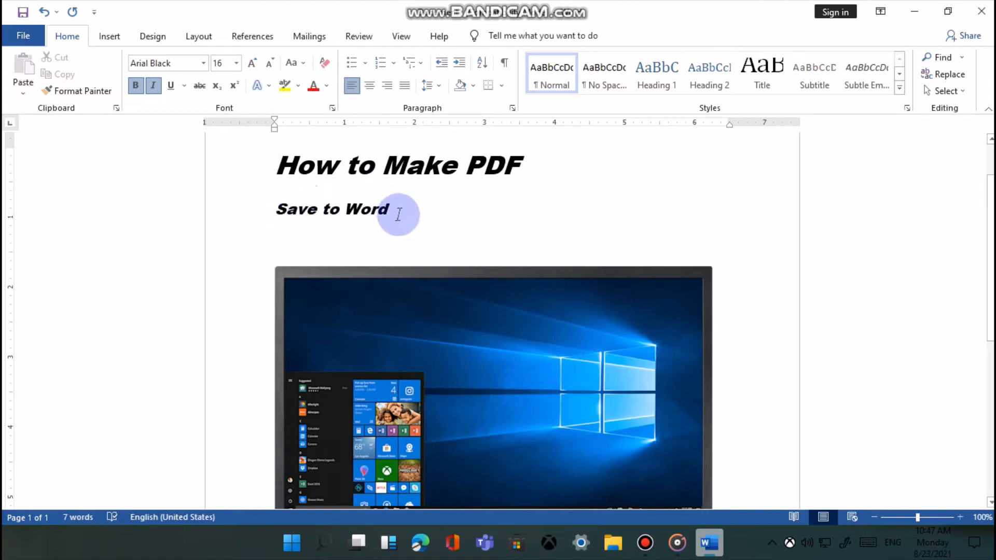
Step: Save the document to the Desktop in PDF format as "How to Make PDF.pdf", and close Word without saving Document1
click(19, 13)
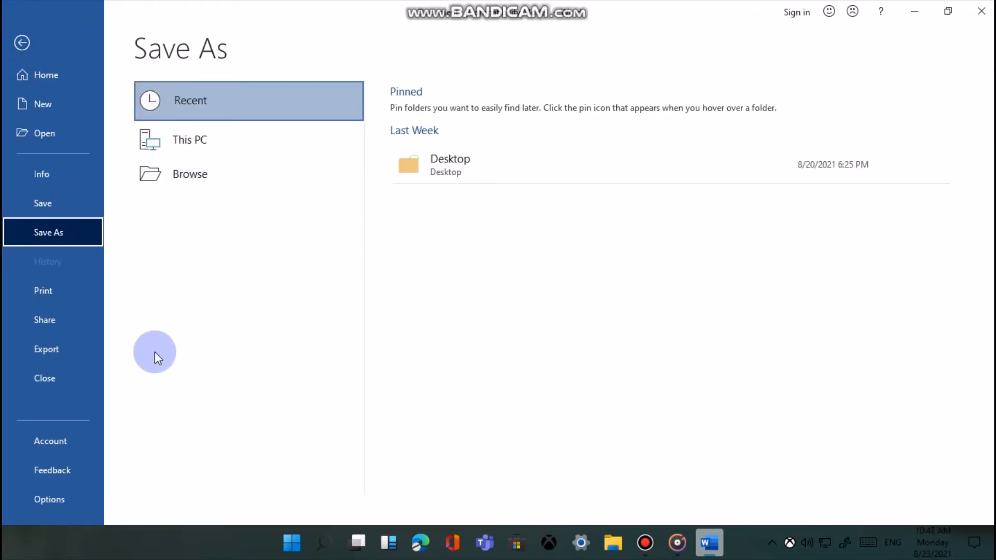
click(458, 176)
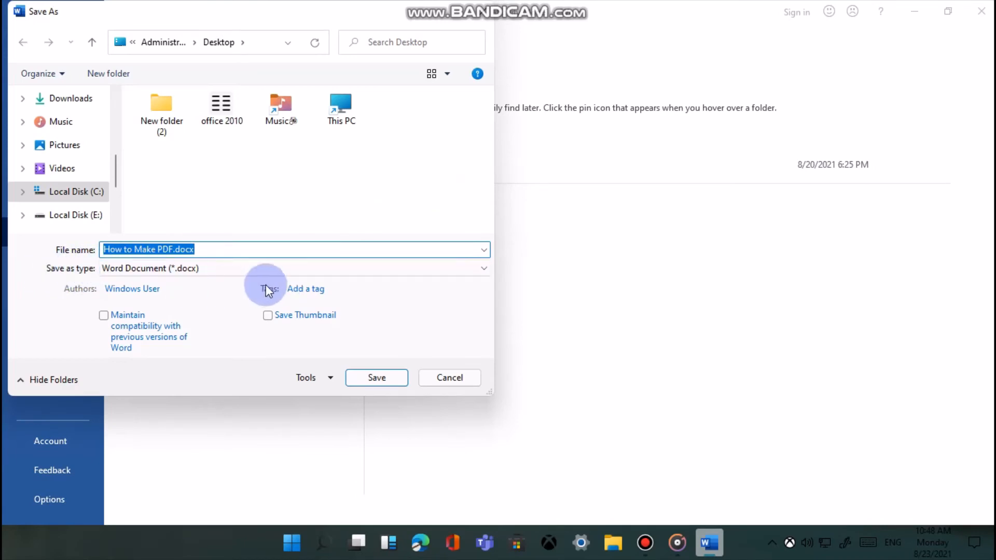
click(276, 269)
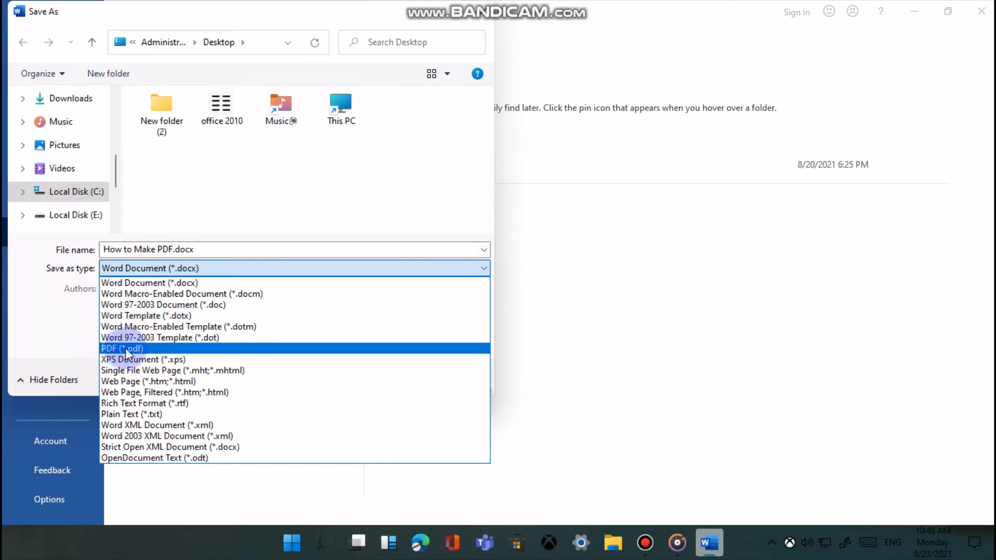
click(106, 349)
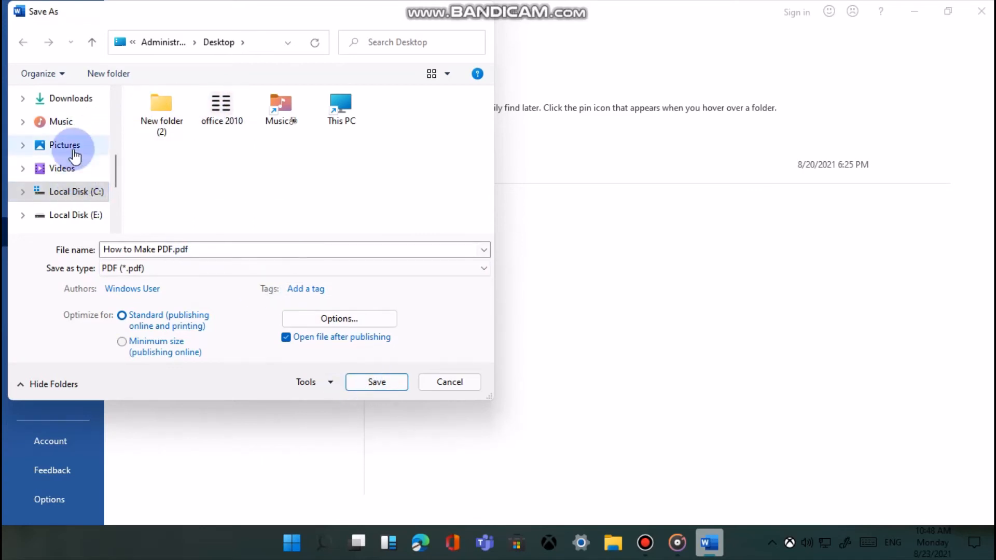
scroll(75, 155, up, 2)
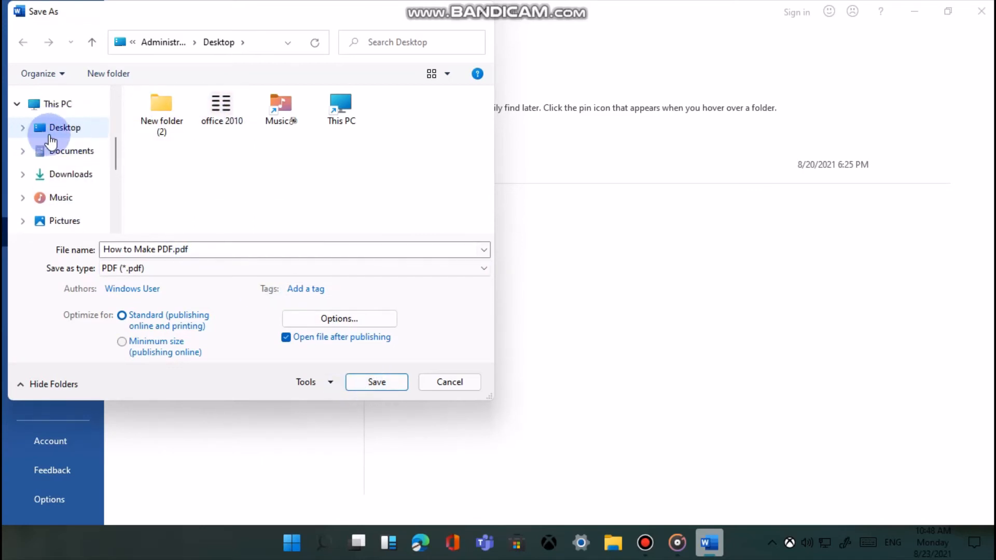
click(49, 134)
click(378, 382)
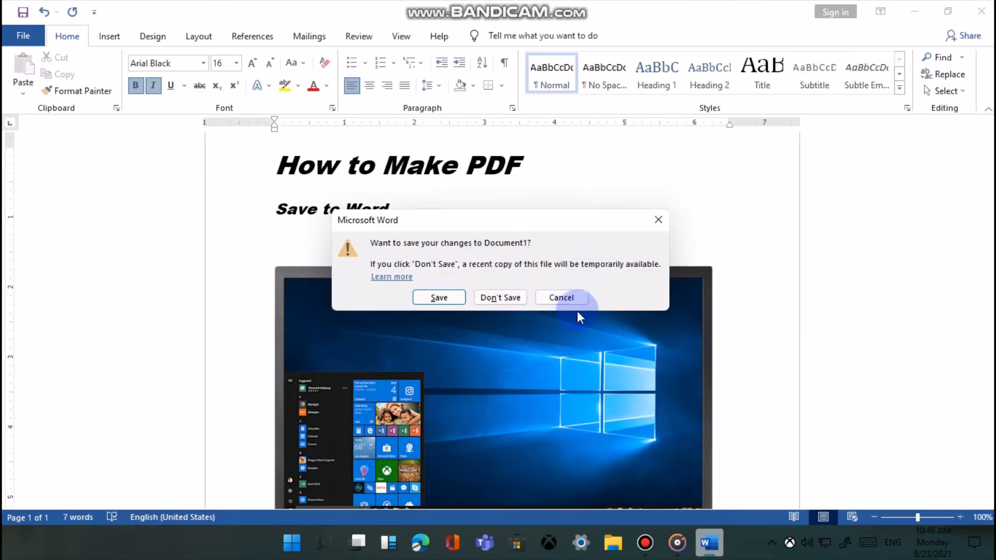
click(498, 295)
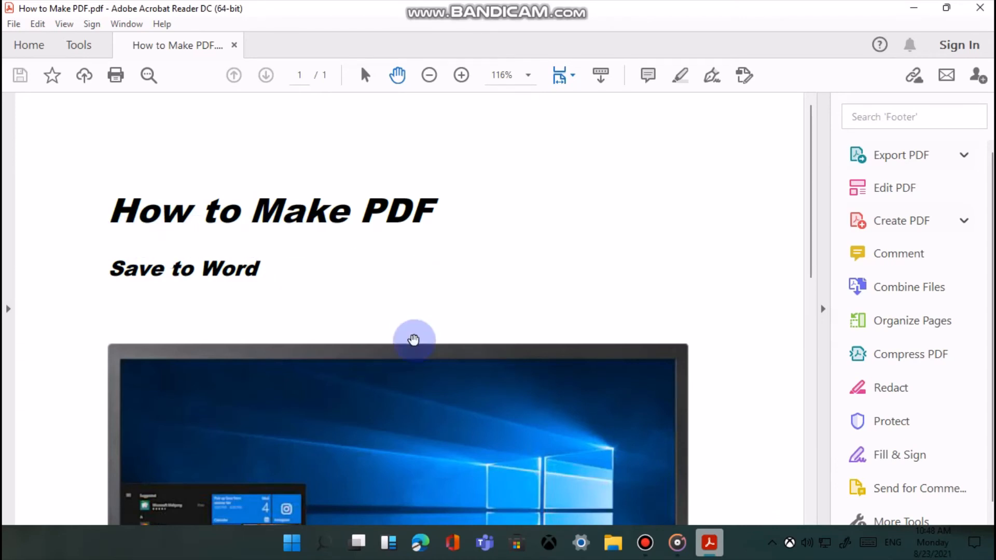
Step: Review the whole page of the published PDF in Adobe Acrobat Reader, from the heading to the monitor stand, and close the reader
scroll(414, 348, down, 3)
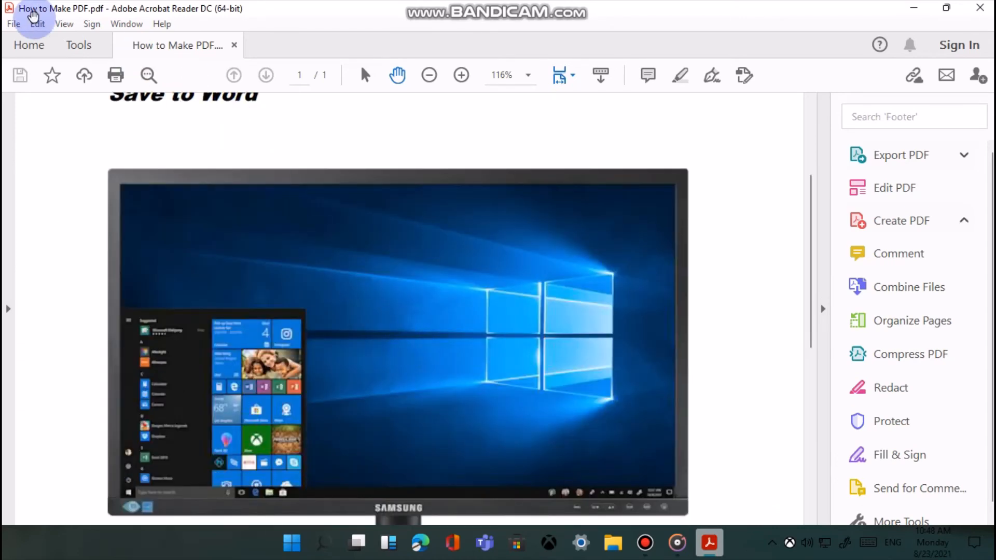
scroll(127, 18, down, 3)
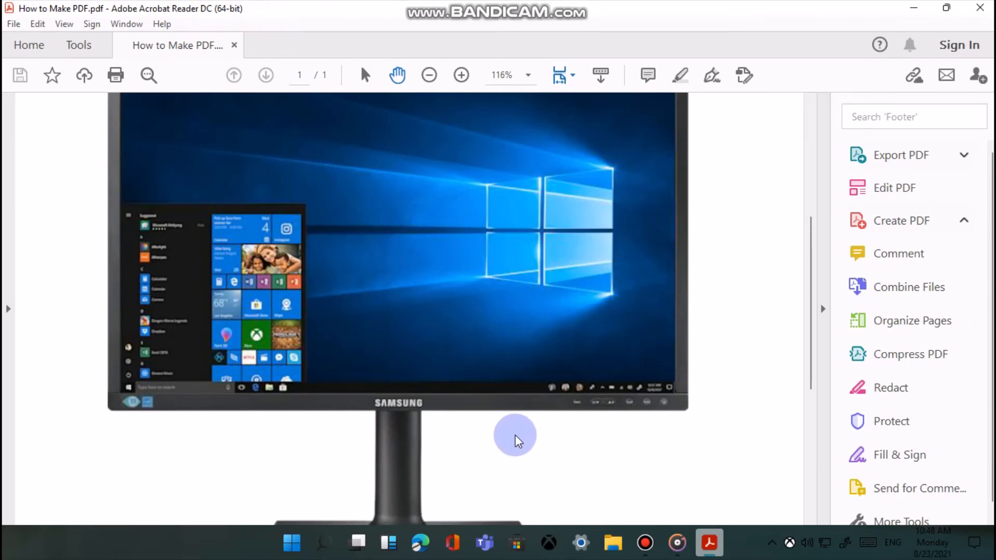
scroll(513, 435, down, 5)
scroll(512, 434, up, 10)
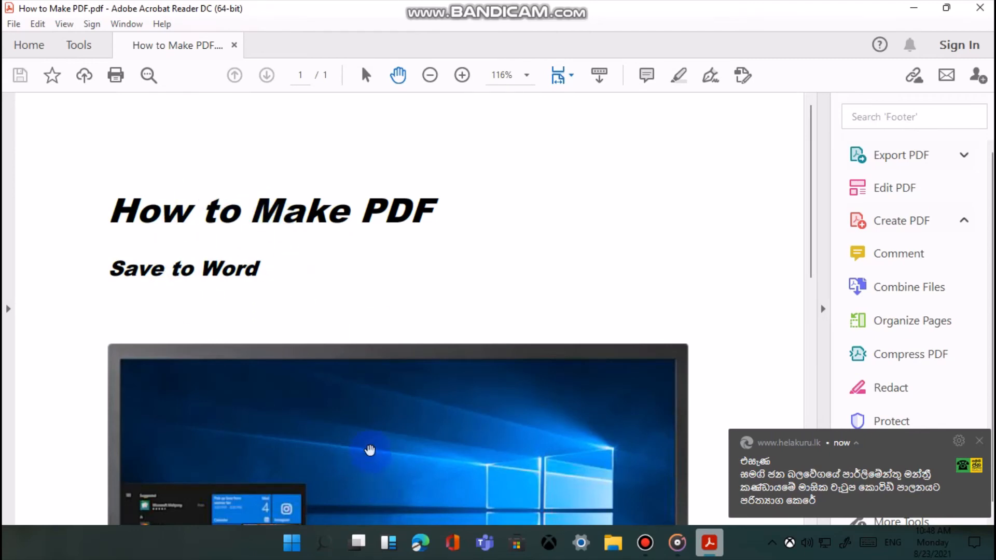
scroll(371, 413, down, 5)
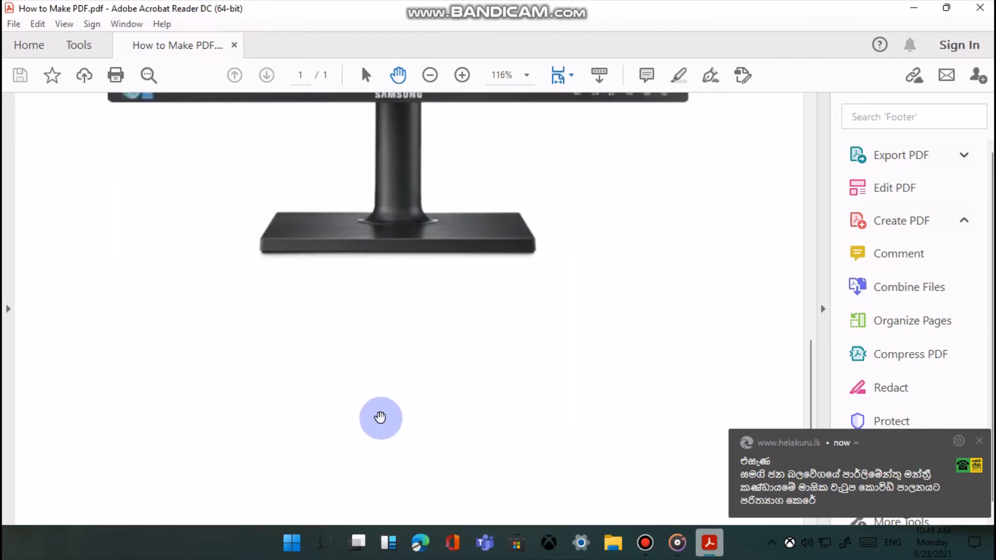
scroll(380, 417, up, 10)
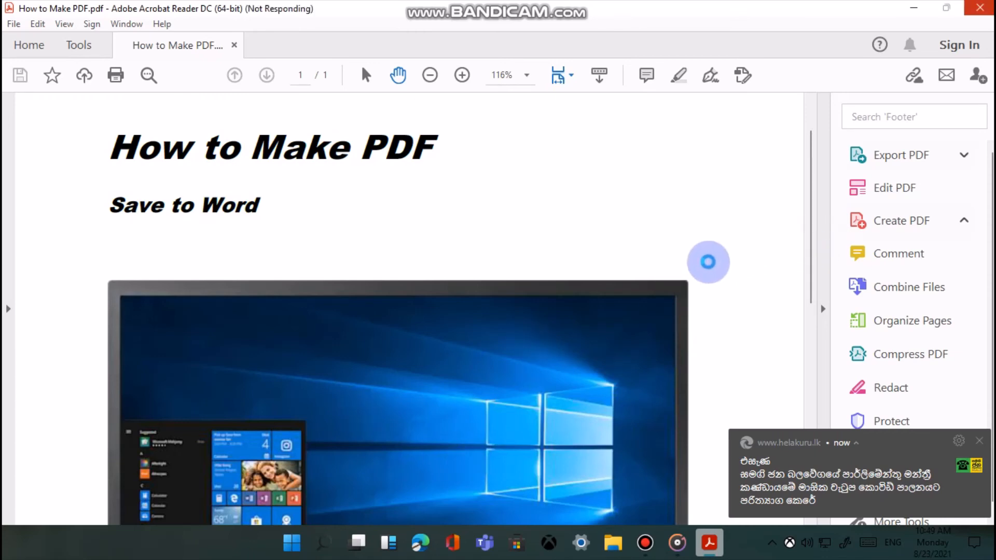
key(Page_Down)
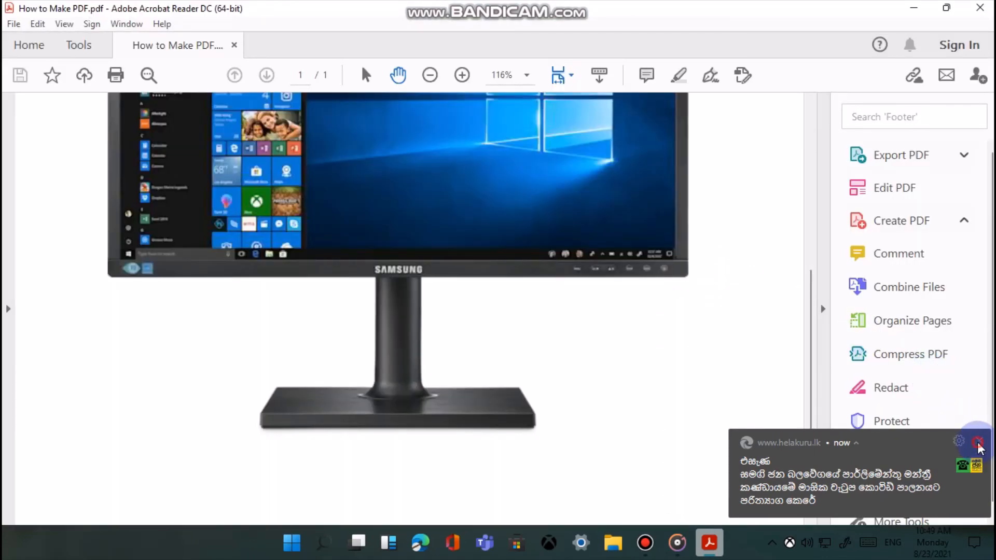
scroll(658, 296, down, 3)
scroll(658, 296, up, 10)
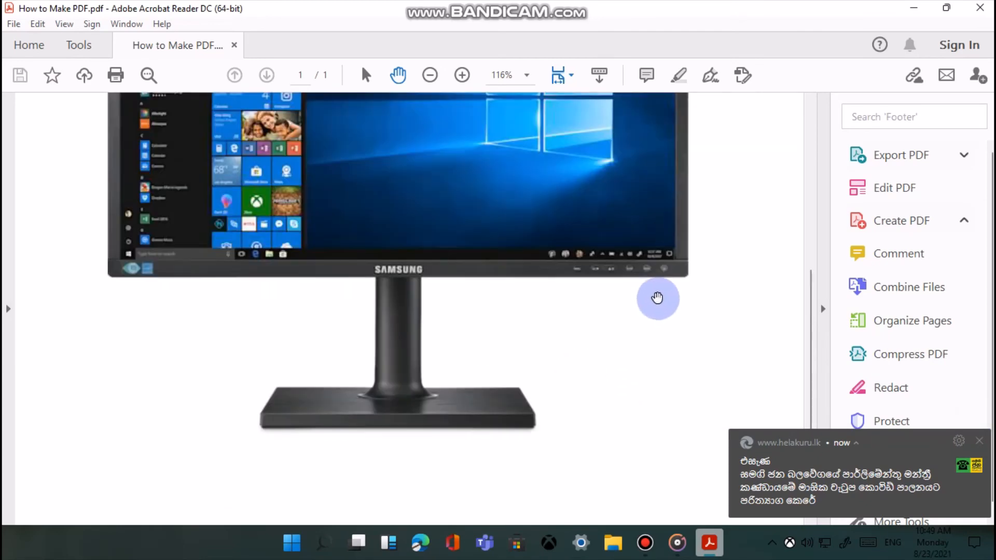
scroll(655, 298, up, 1)
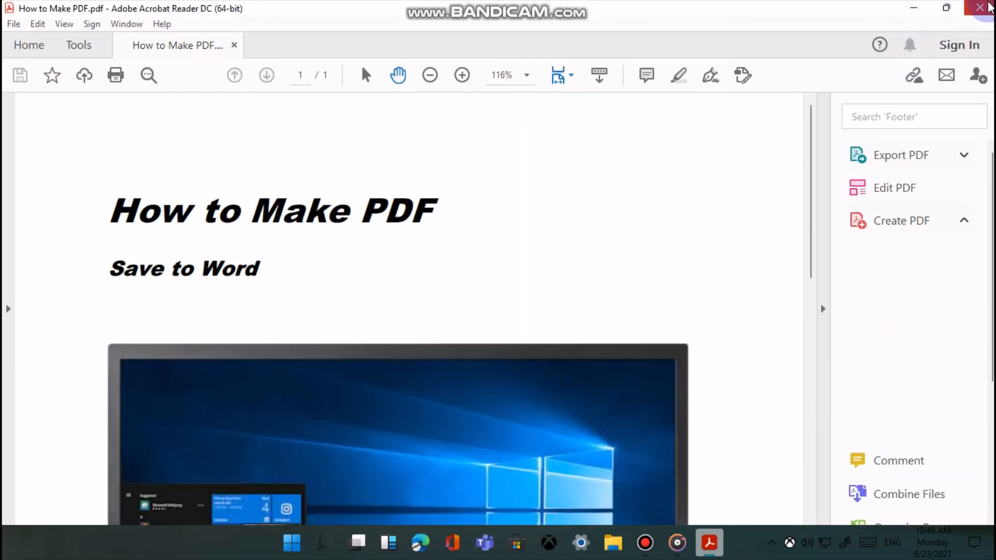
click(986, 7)
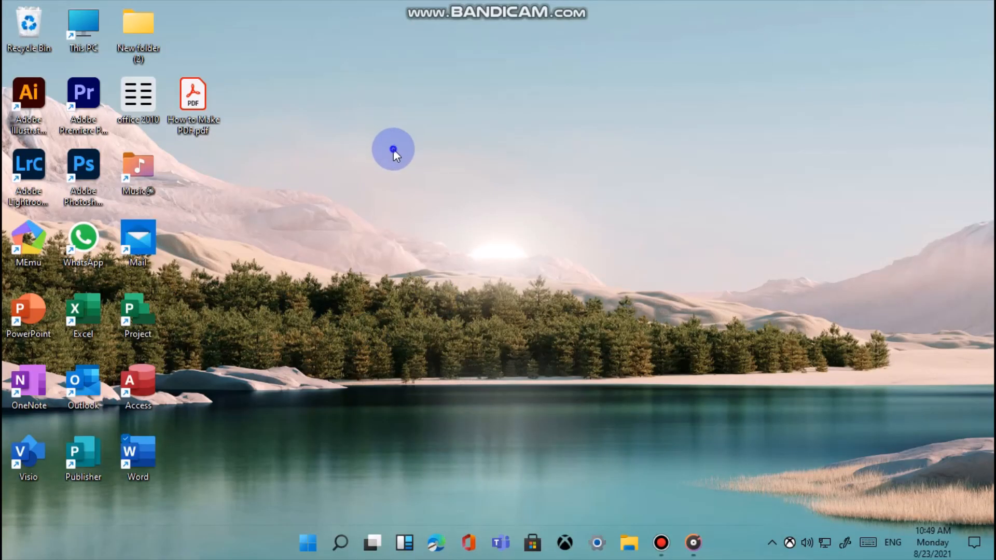
Step: Refresh the desktop and open "How to Make PDF.pdf" from it in Adobe Acrobat Reader
right_click(393, 149)
click(357, 198)
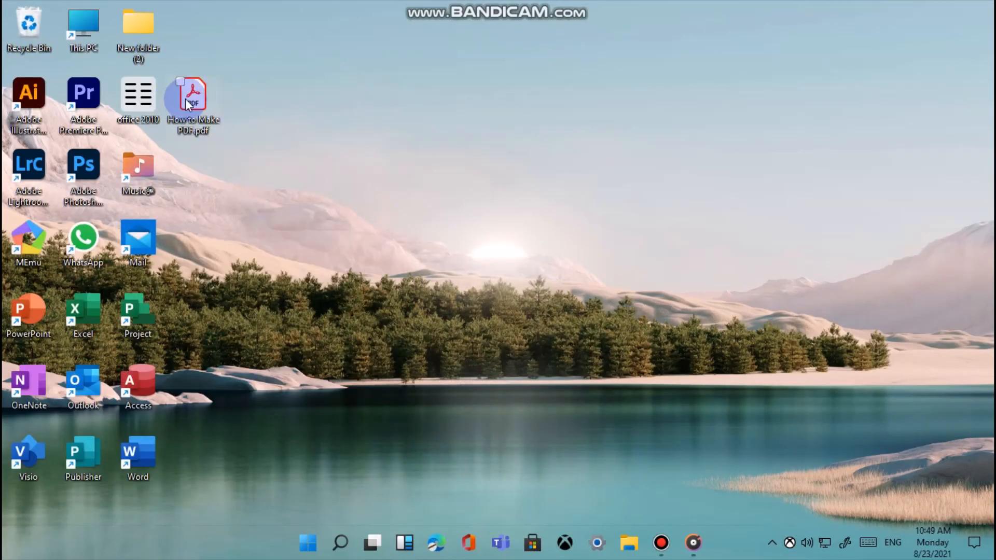
double_click(186, 99)
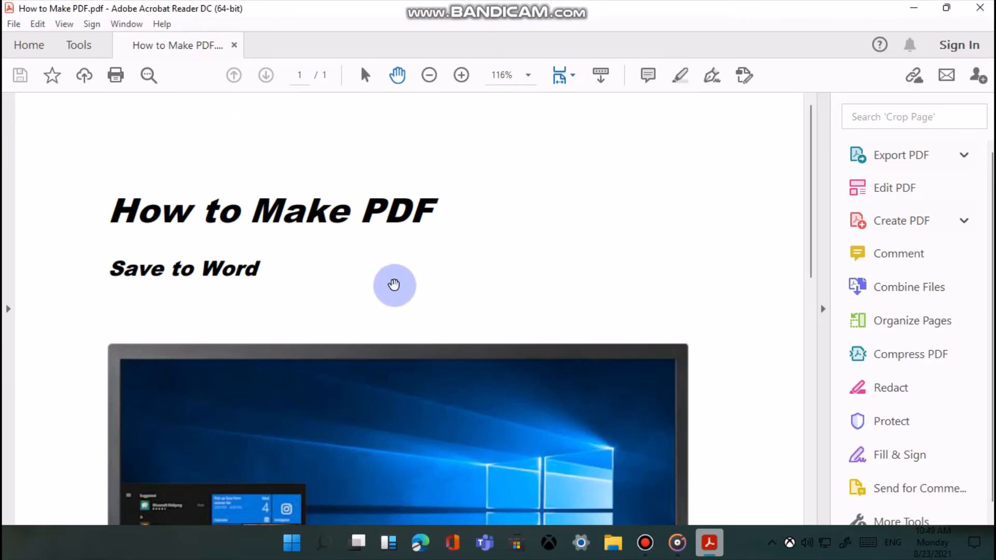
Step: Collapse the tools pane and examine the PDF's monitor picture and heading text enlarged up to 300%
scroll(394, 285, down, 10)
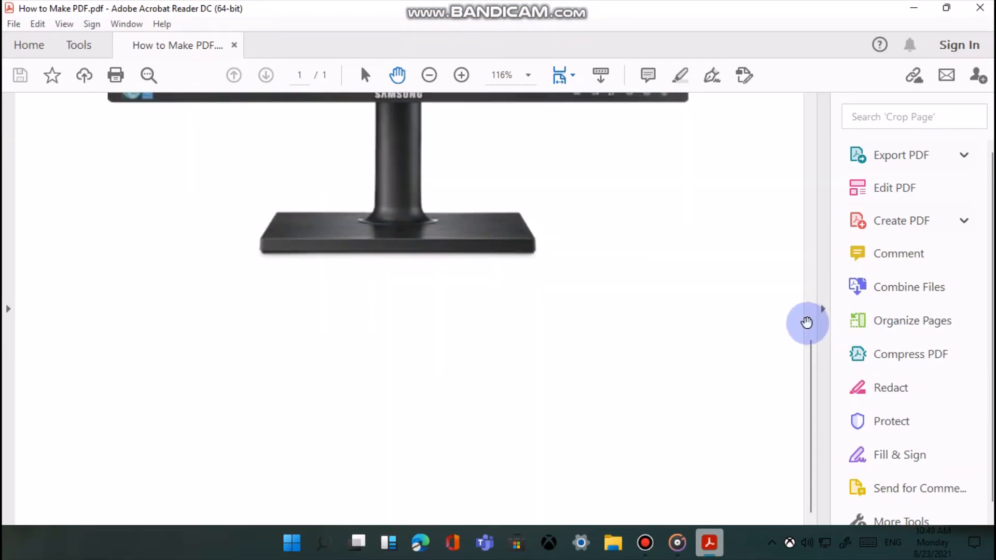
click(824, 314)
scroll(509, 122, up, 5)
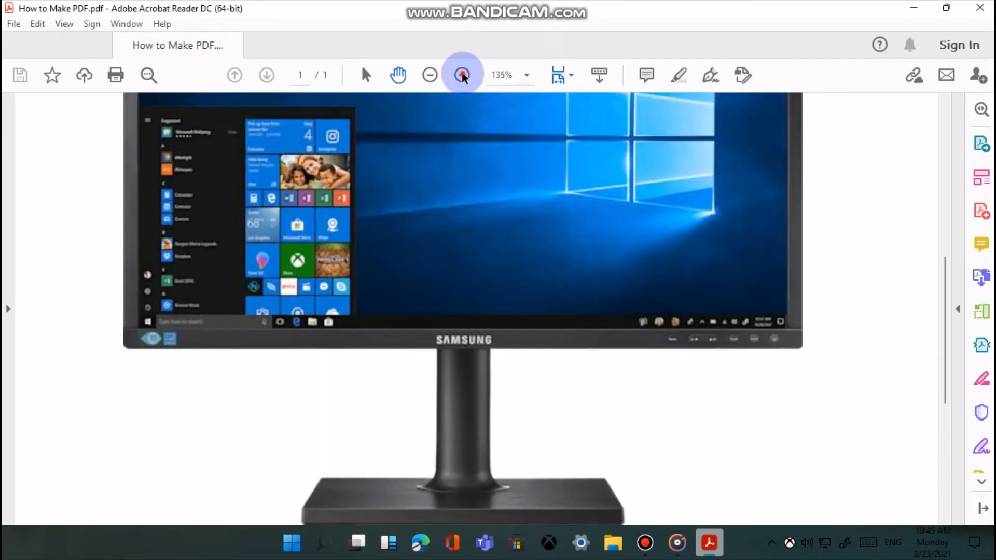
click(462, 76)
click(461, 75)
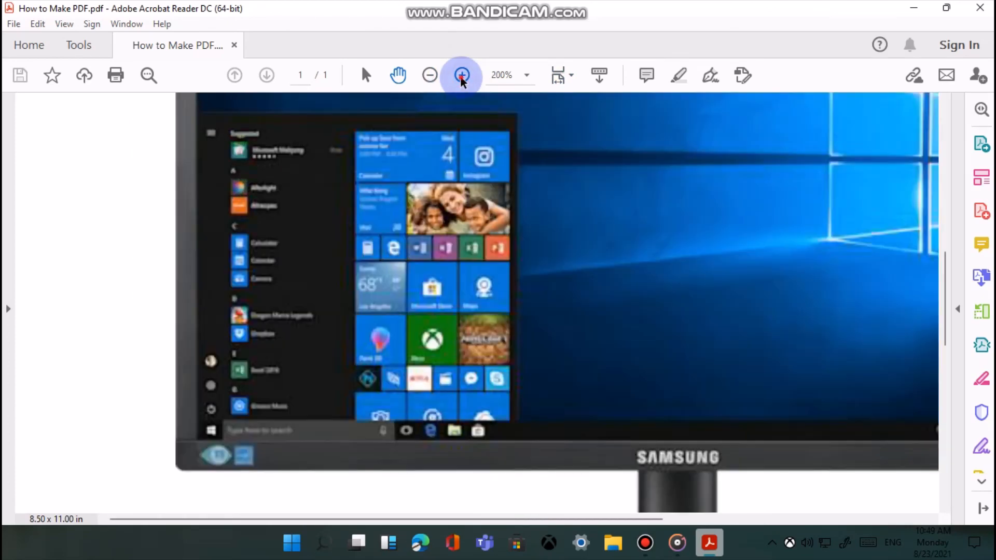
click(461, 76)
scroll(462, 184, up, 10)
scroll(463, 206, up, 5)
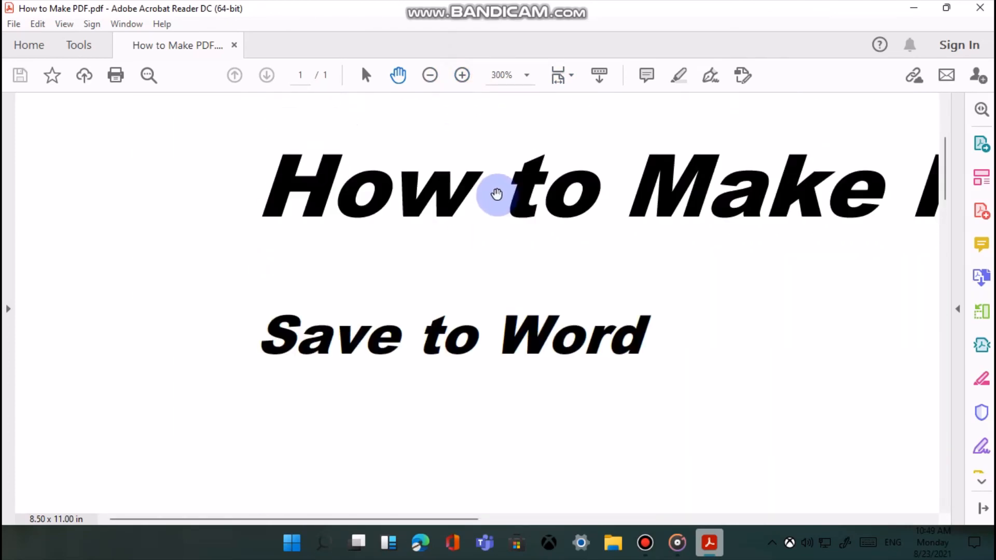
drag(417, 522, 472, 516)
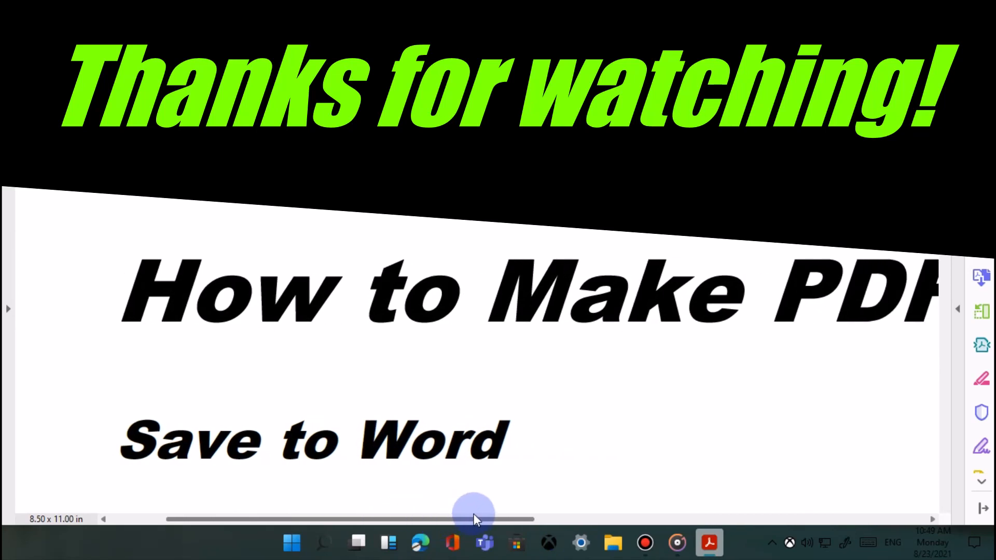
scroll(477, 363, down, 4)
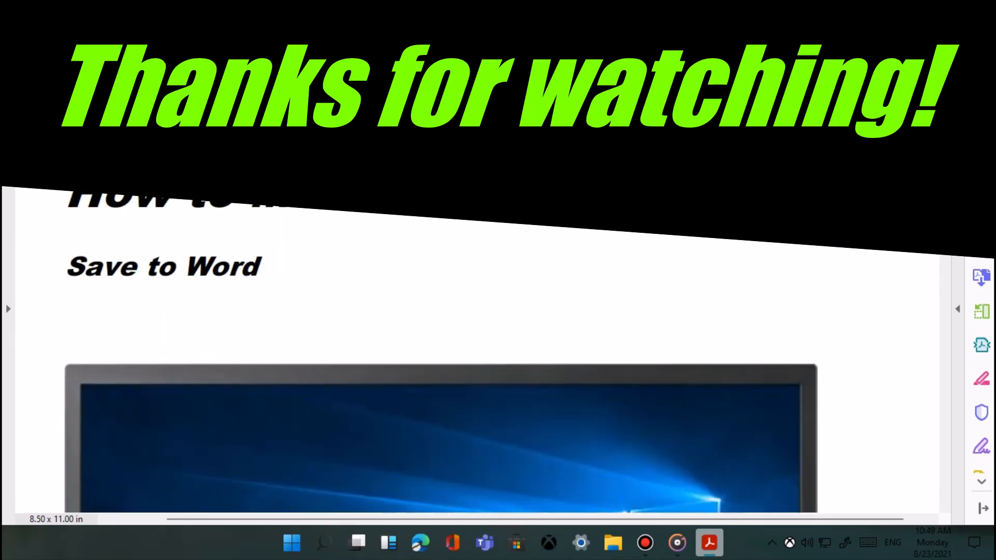